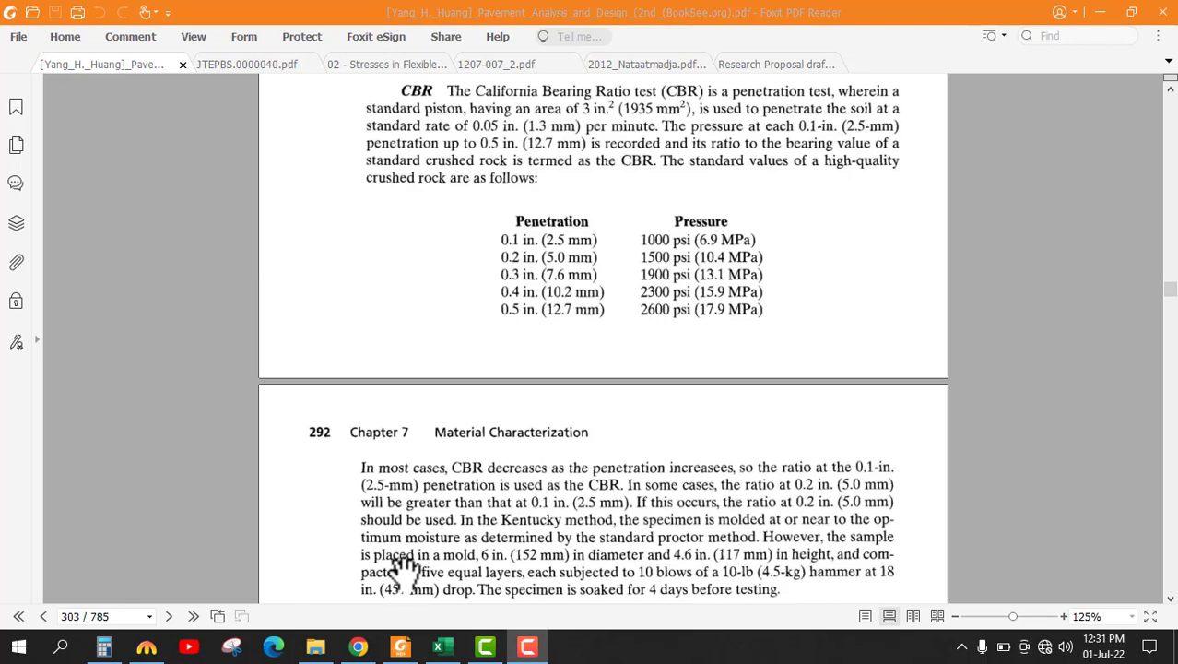
Switch to the Excel workbook and examine the native soil load and the standard crushed stone load formula at 2.5 mm penetration
{"action": "left_click", "coordinate": [444, 648]}
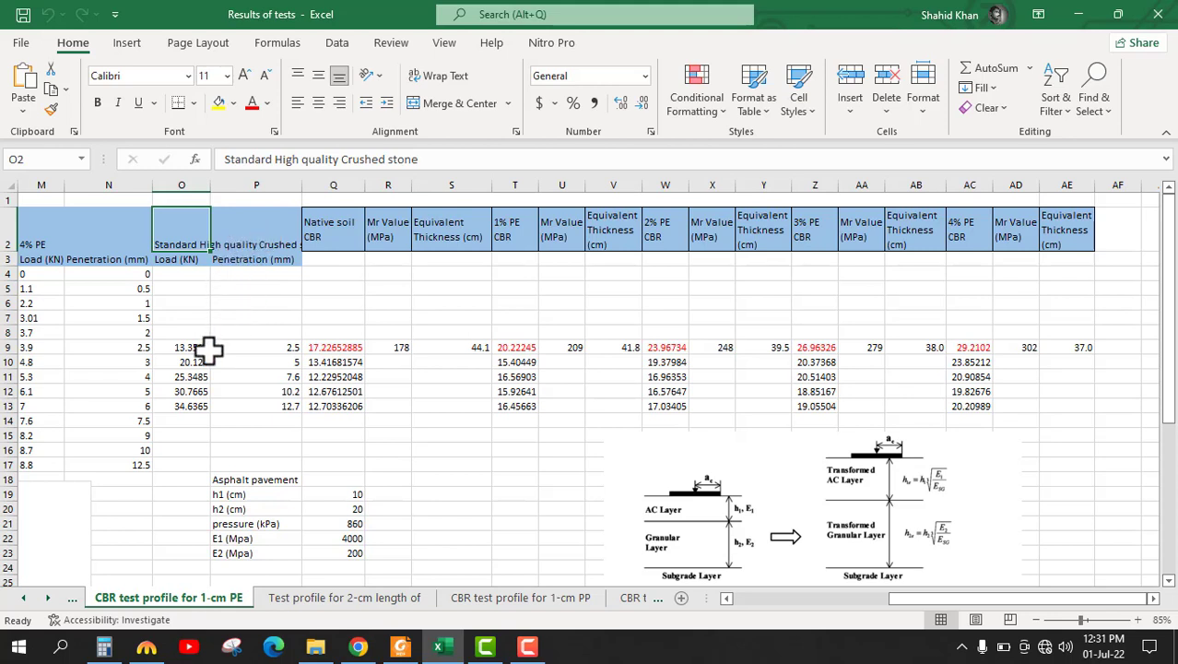
{"action": "left_click", "coordinate": [175, 348]}
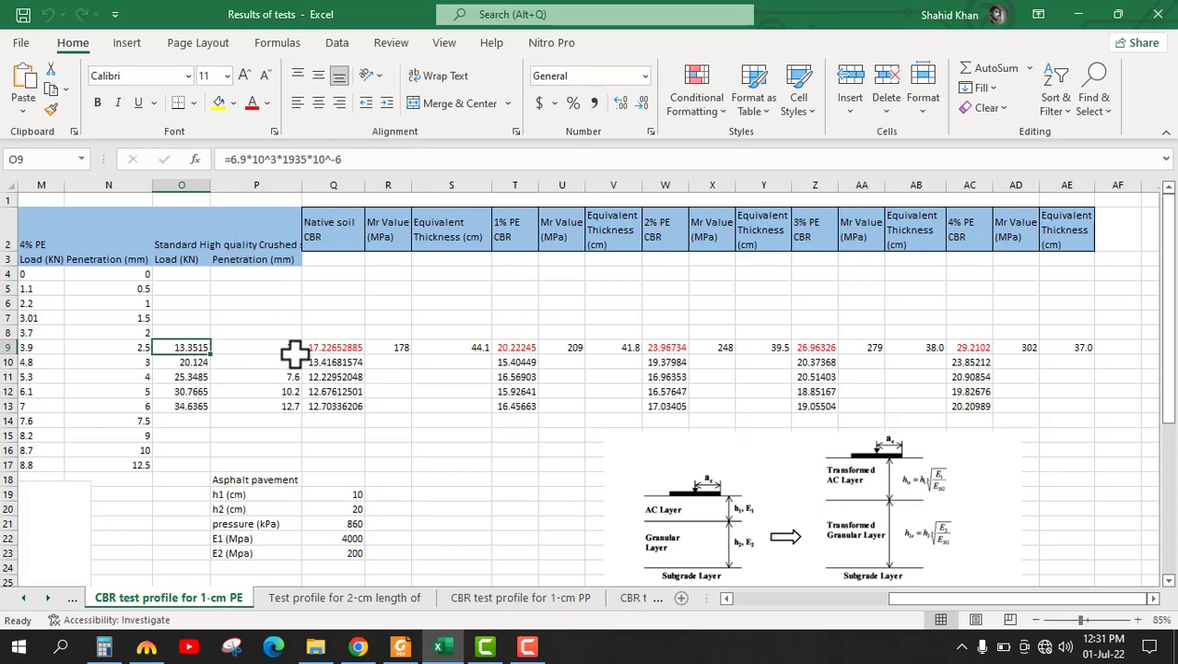
{"action": "scroll", "coordinate": [295, 354], "scroll_direction": "left", "scroll_amount": 3}
{"action": "scroll", "coordinate": [295, 354], "scroll_direction": "left", "scroll_amount": 4}
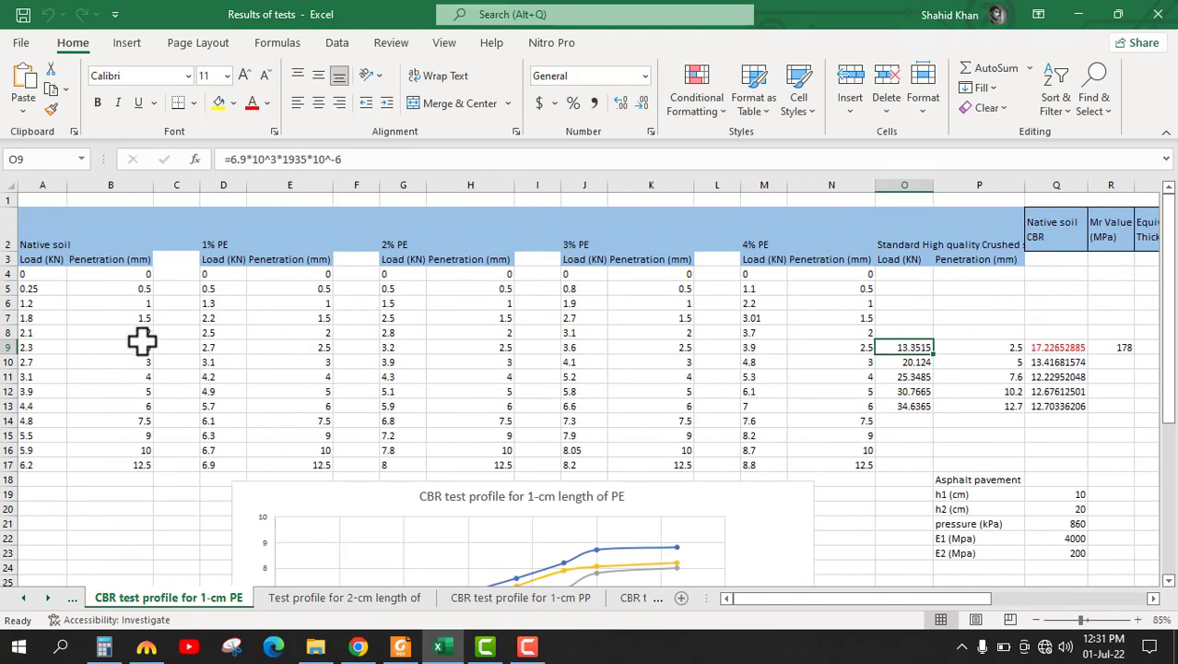
{"action": "left_click", "coordinate": [46, 261]}
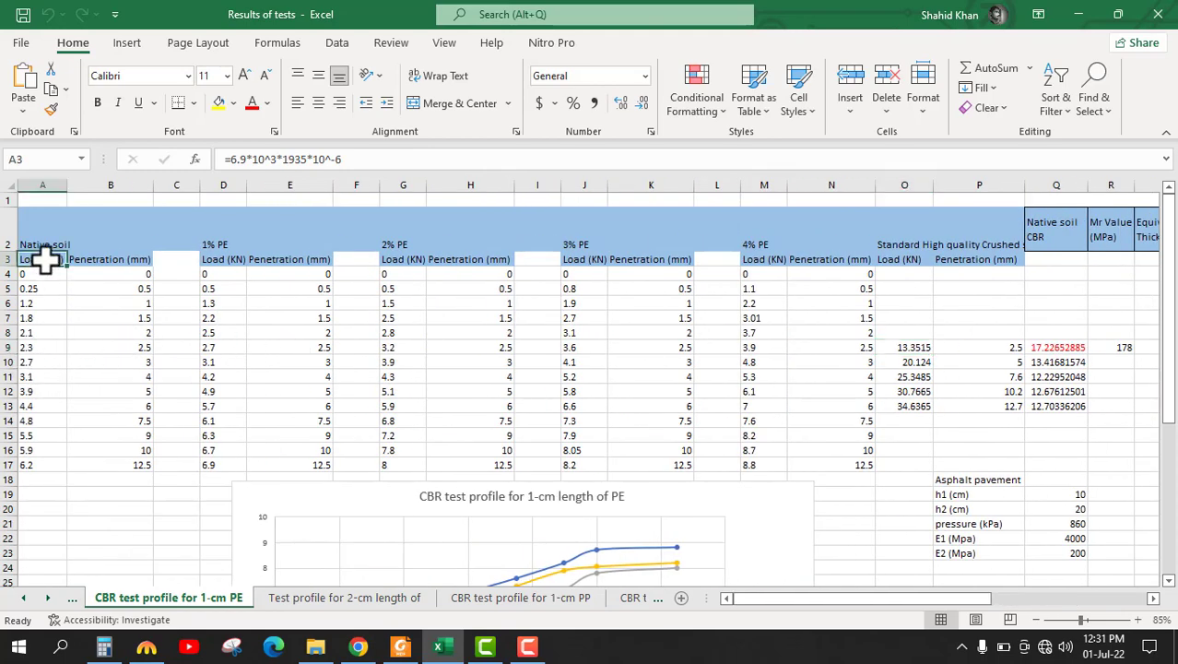
{"action": "left_click", "coordinate": [35, 347]}
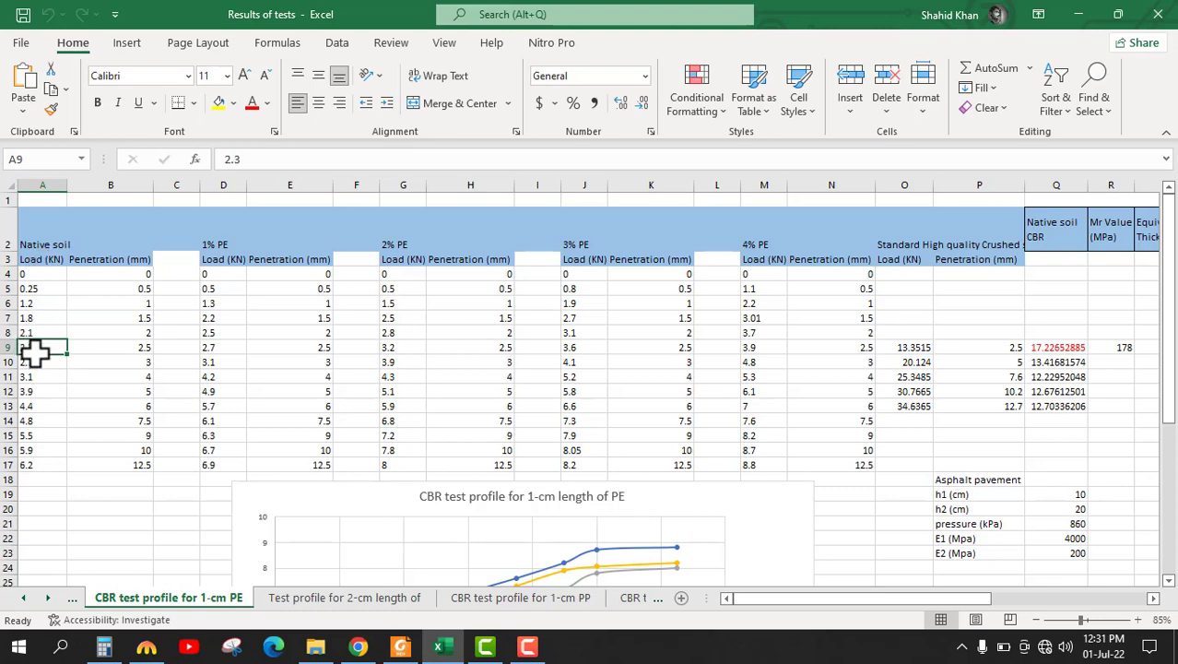
{"action": "scroll", "coordinate": [643, 314], "scroll_direction": "right", "scroll_amount": 5}
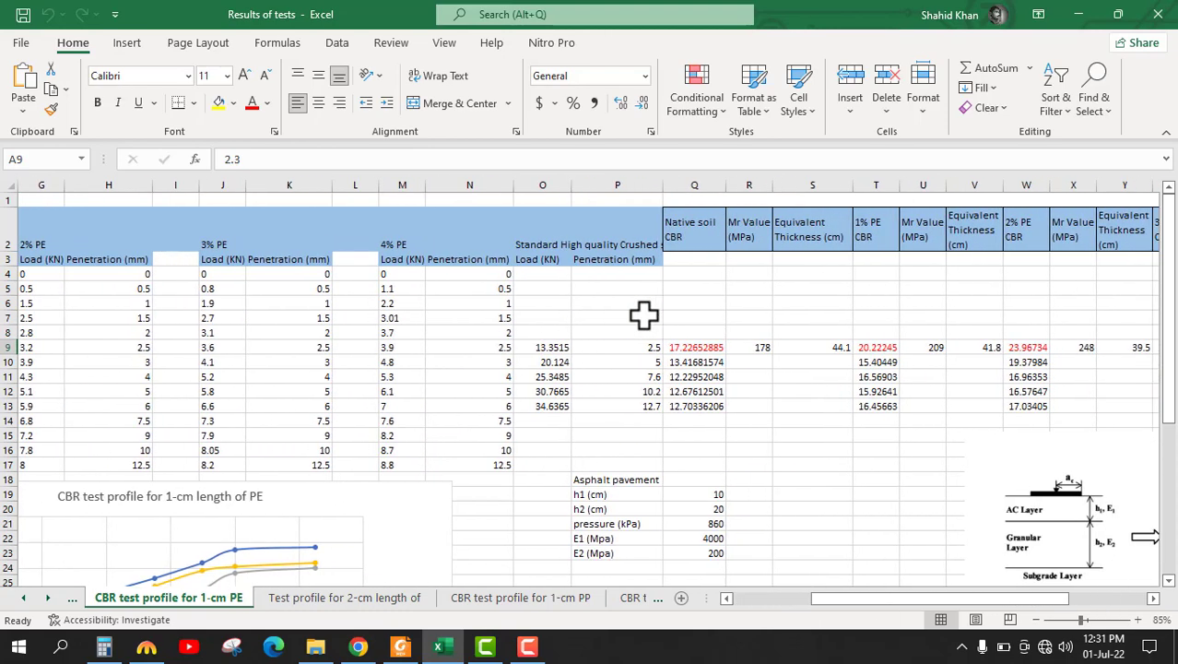
{"action": "left_click", "coordinate": [547, 349]}
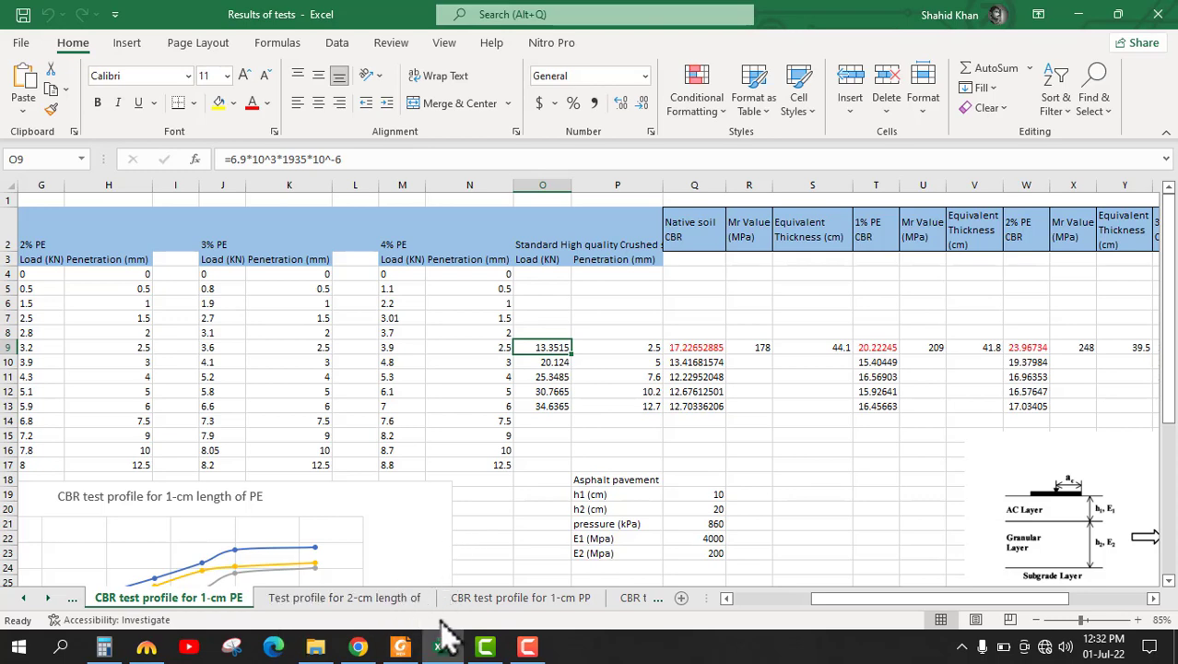
Compare the 2.5 mm standard load formula in Excel with the piston area and crushed rock pressure table in the Foxit PDF textbook
{"action": "left_click", "coordinate": [400, 646]}
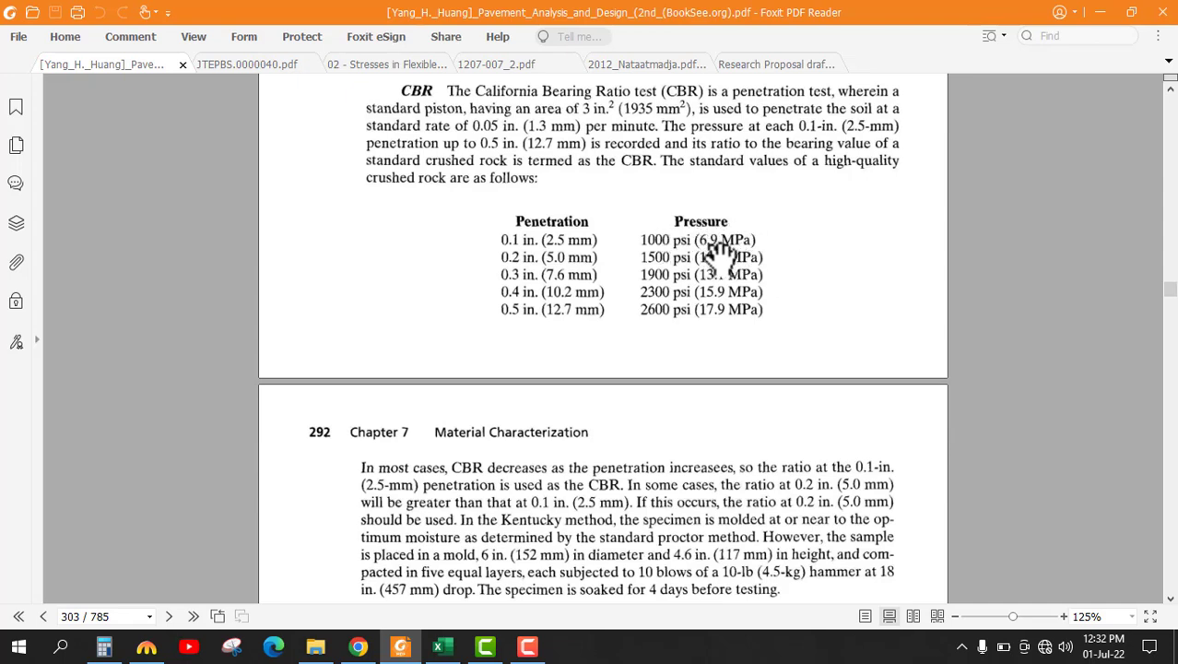
{"action": "scroll", "coordinate": [779, 258], "scroll_direction": "up", "scroll_amount": 1}
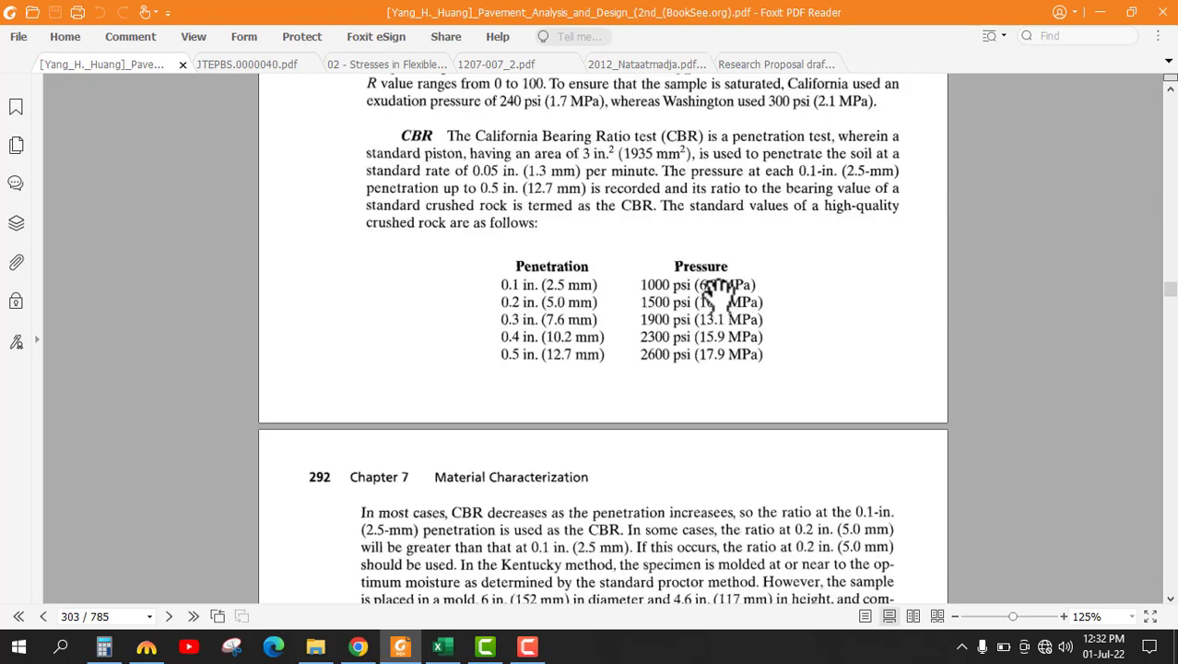
{"action": "left_click", "coordinate": [443, 647]}
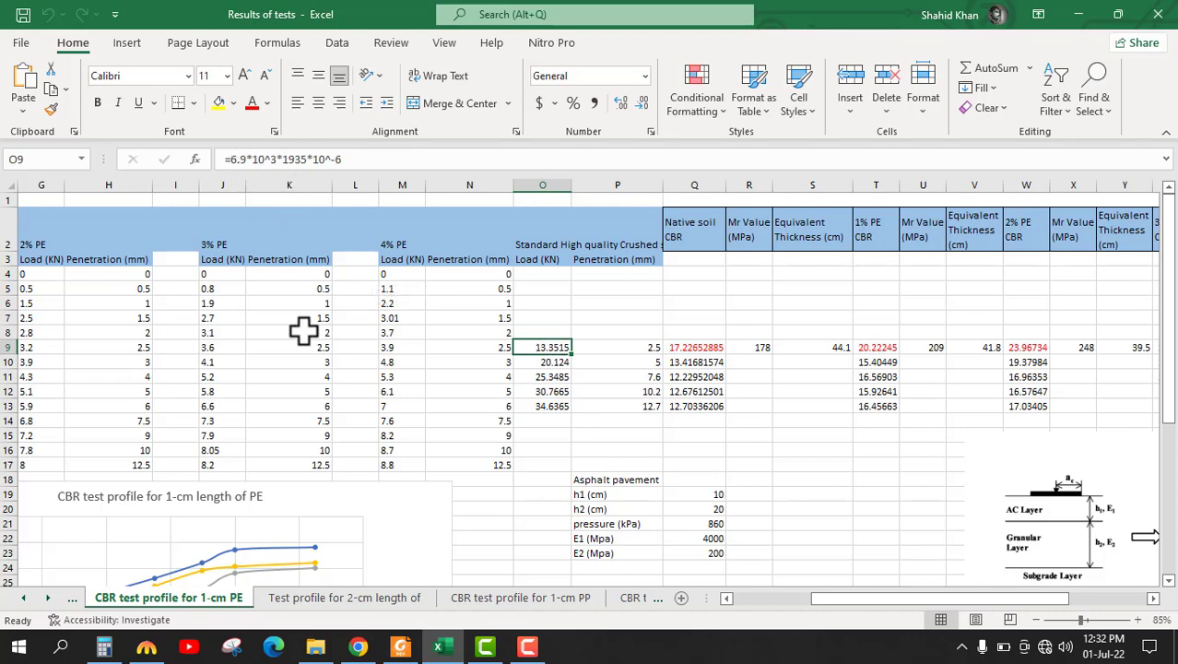
{"action": "left_click", "coordinate": [402, 648]}
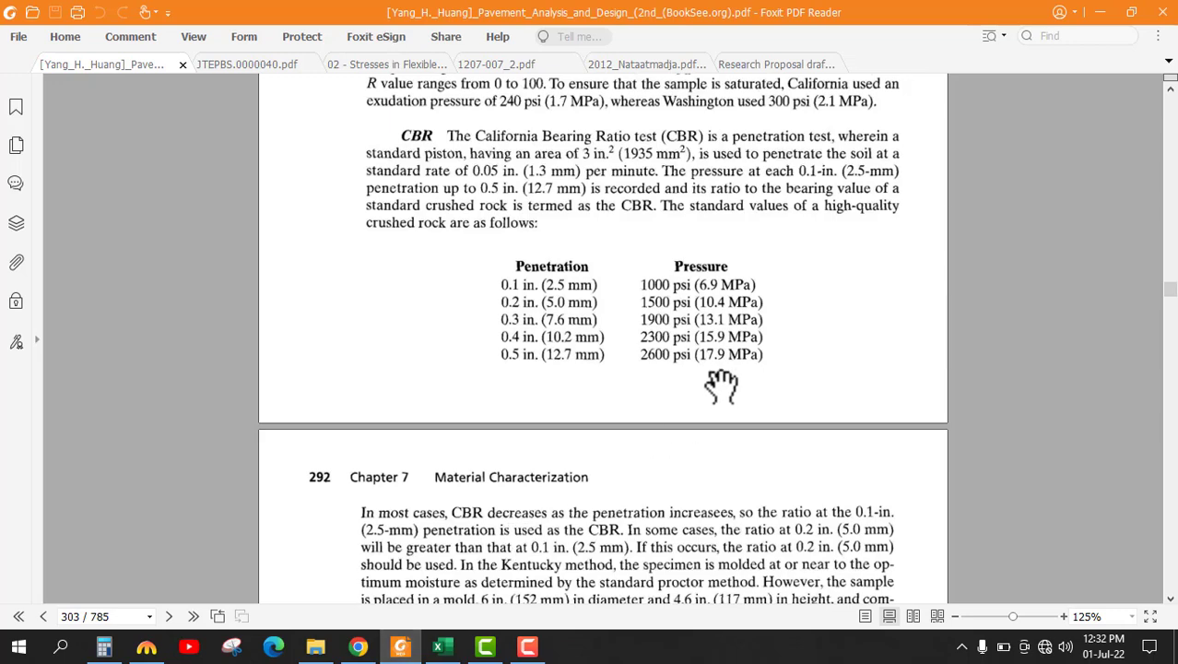
{"action": "left_click", "coordinate": [443, 647]}
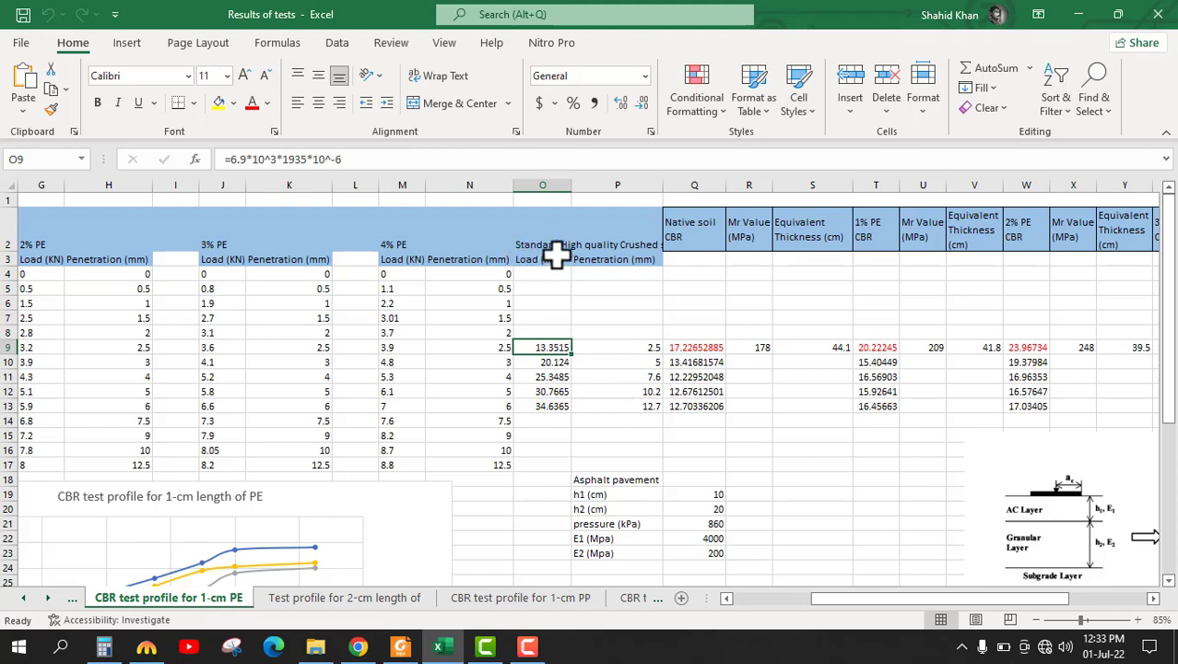
{"action": "scroll", "coordinate": [161, 307], "scroll_direction": "left", "scroll_amount": 3}
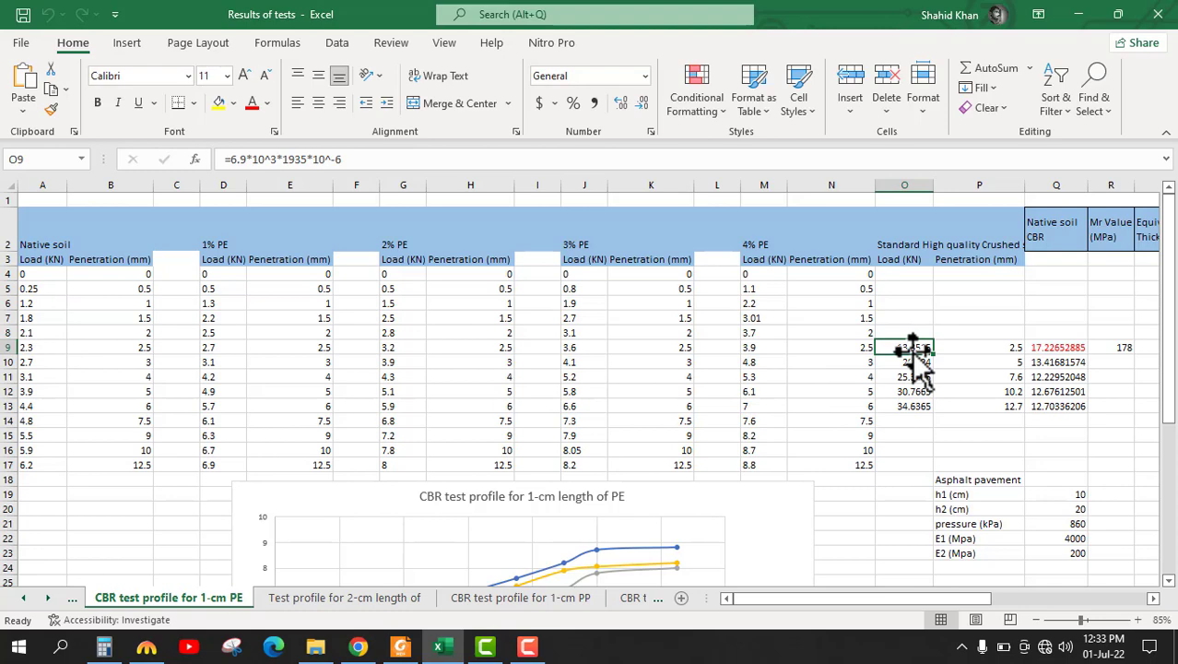
{"action": "scroll", "coordinate": [918, 360], "scroll_direction": "right", "scroll_amount": 3}
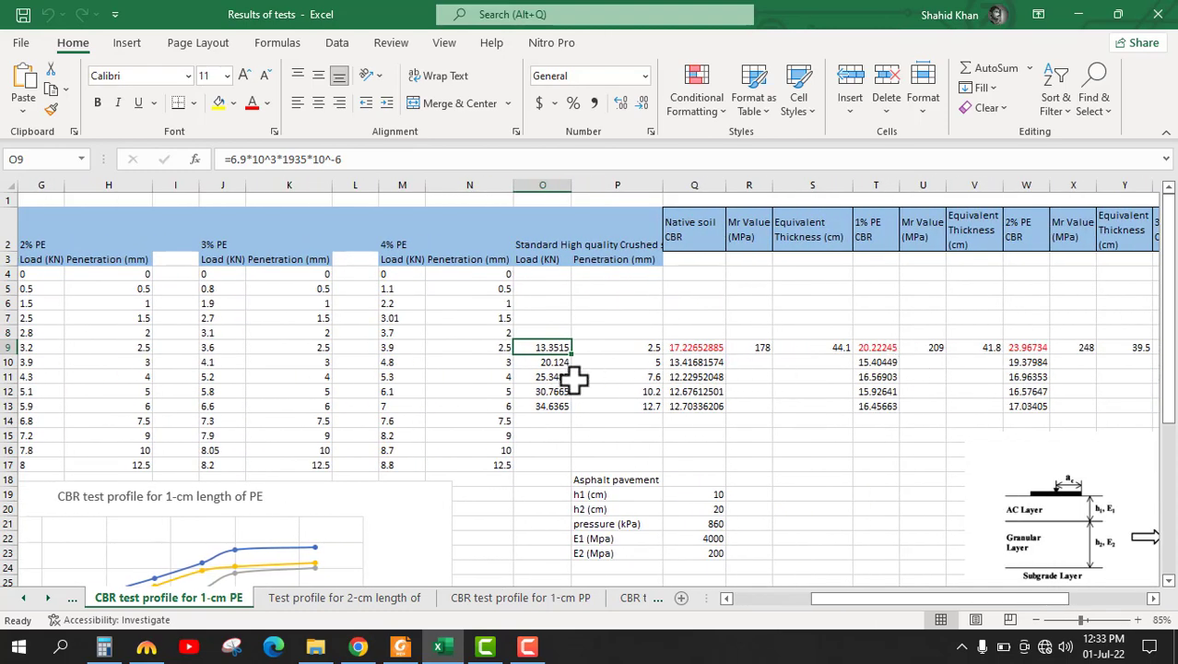
Check the standard load formulas in O10 to O13 against the PDF's crushed rock pressures for 5 to 12.7 mm penetration, returning to Excel
{"action": "left_click", "coordinate": [540, 362]}
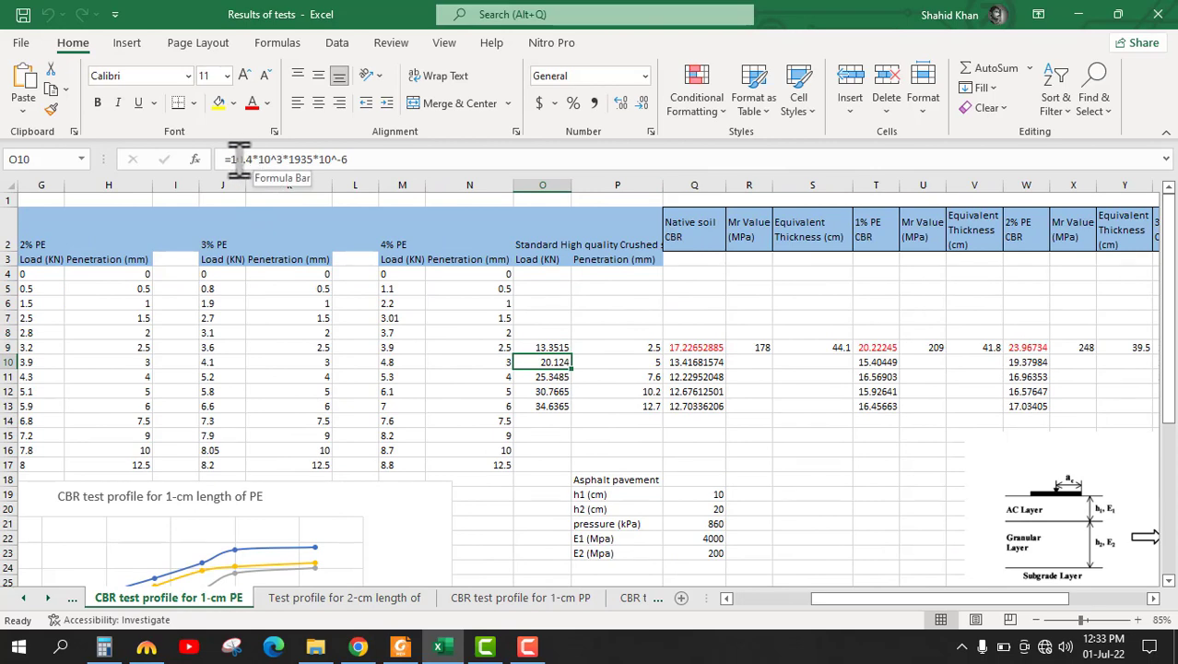
{"action": "left_click", "coordinate": [401, 648]}
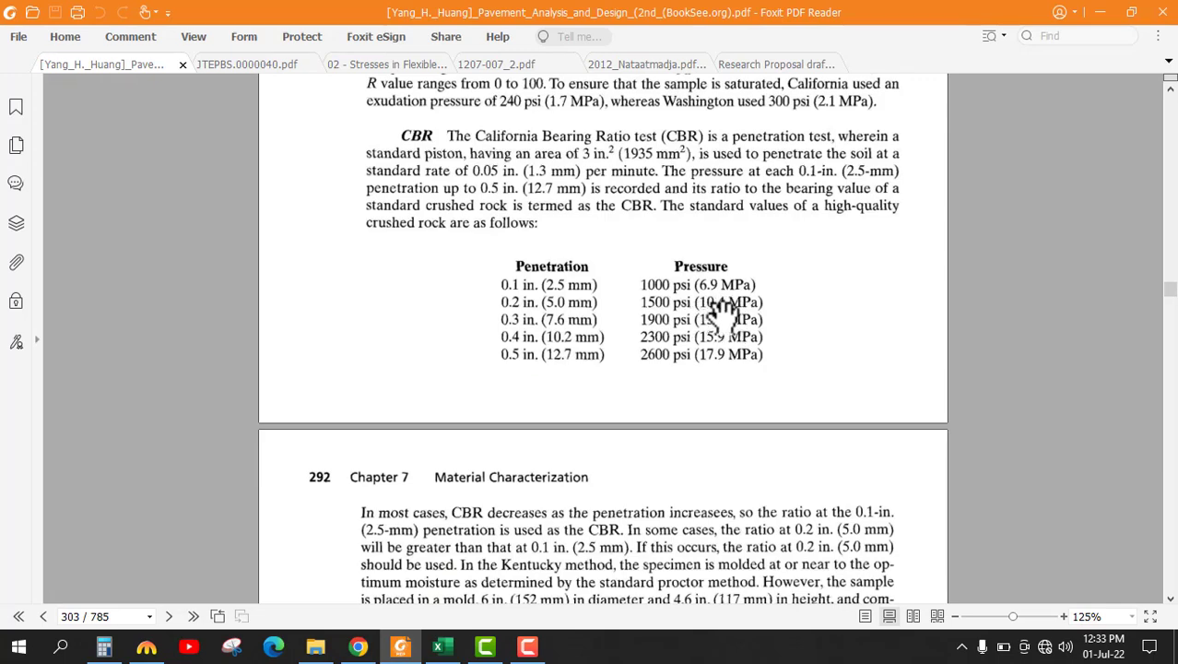
{"action": "left_click", "coordinate": [442, 648]}
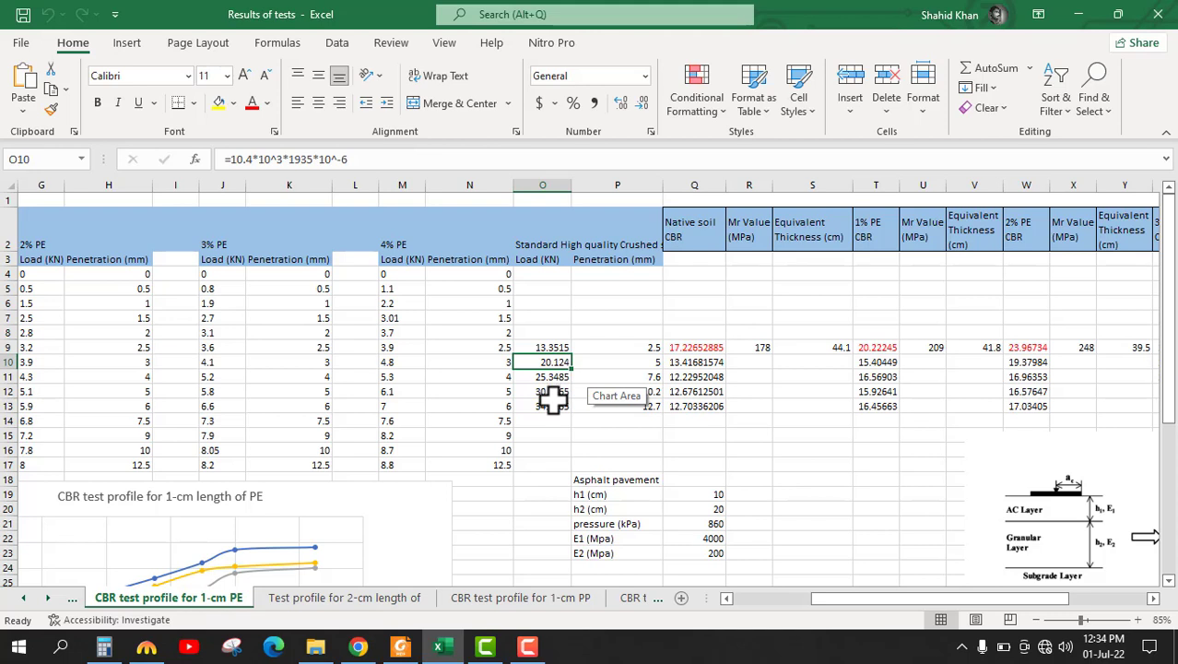
{"action": "left_click", "coordinate": [549, 377]}
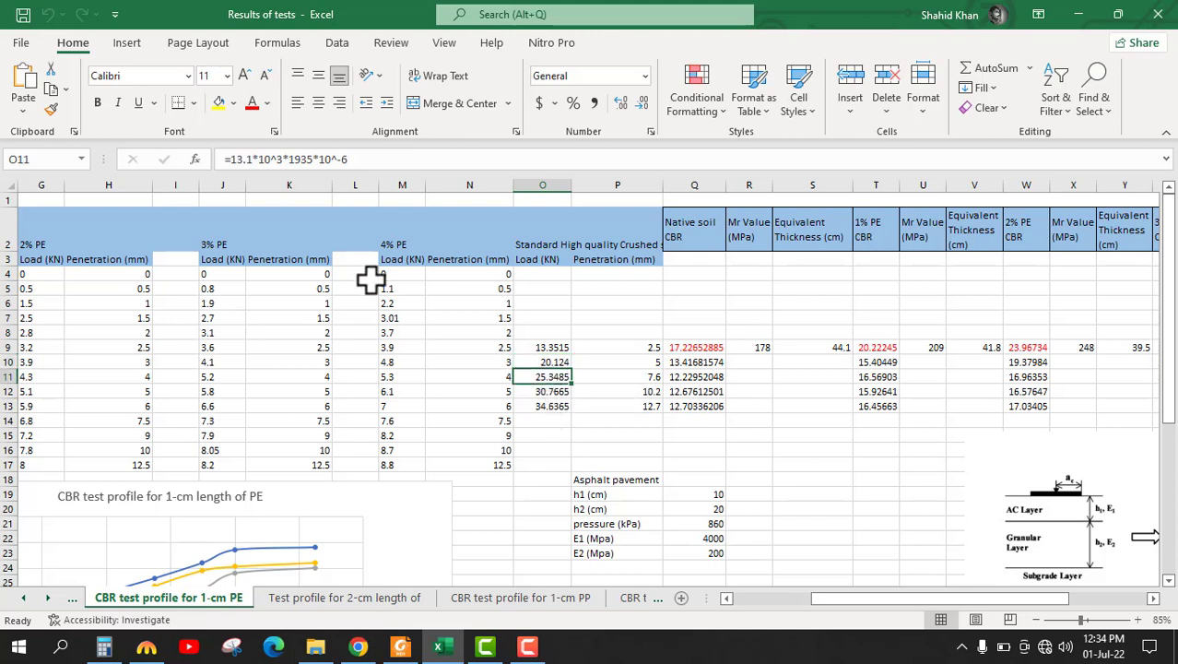
{"action": "left_click", "coordinate": [540, 391]}
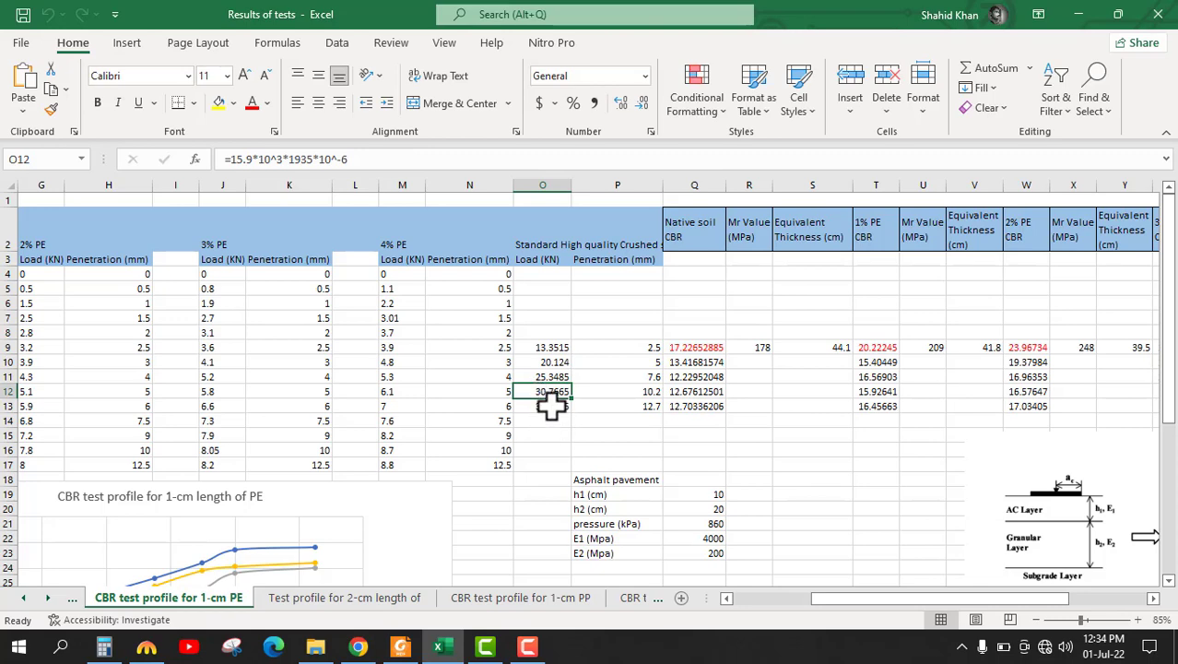
{"action": "left_click", "coordinate": [551, 406]}
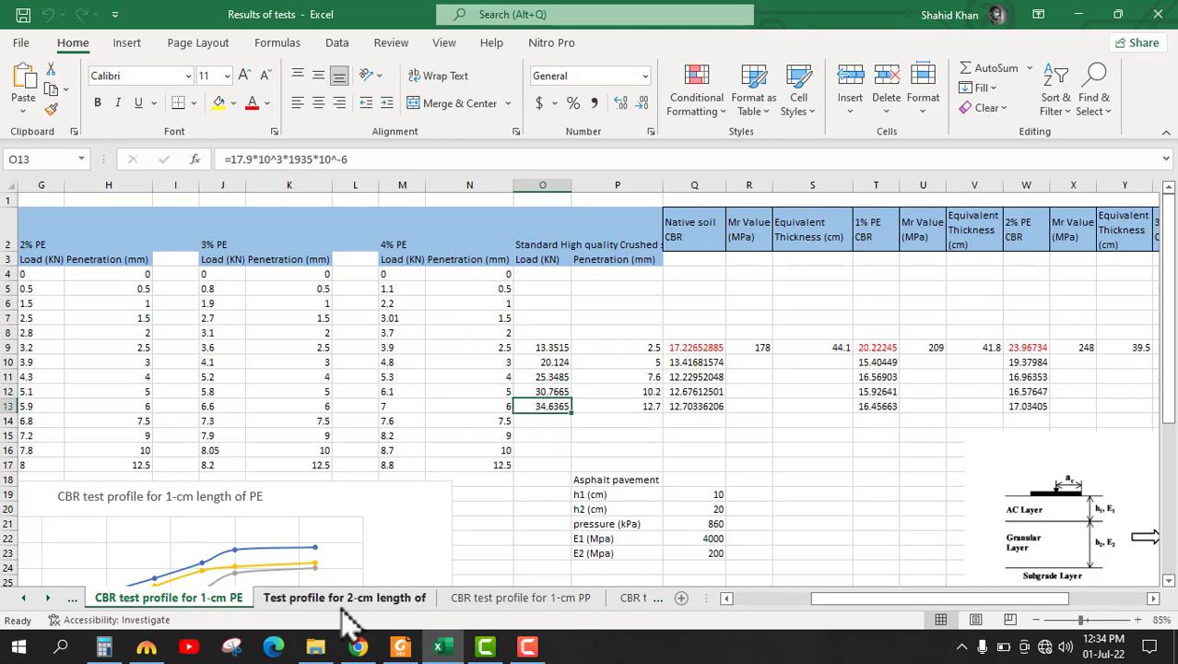
{"action": "left_click", "coordinate": [400, 646]}
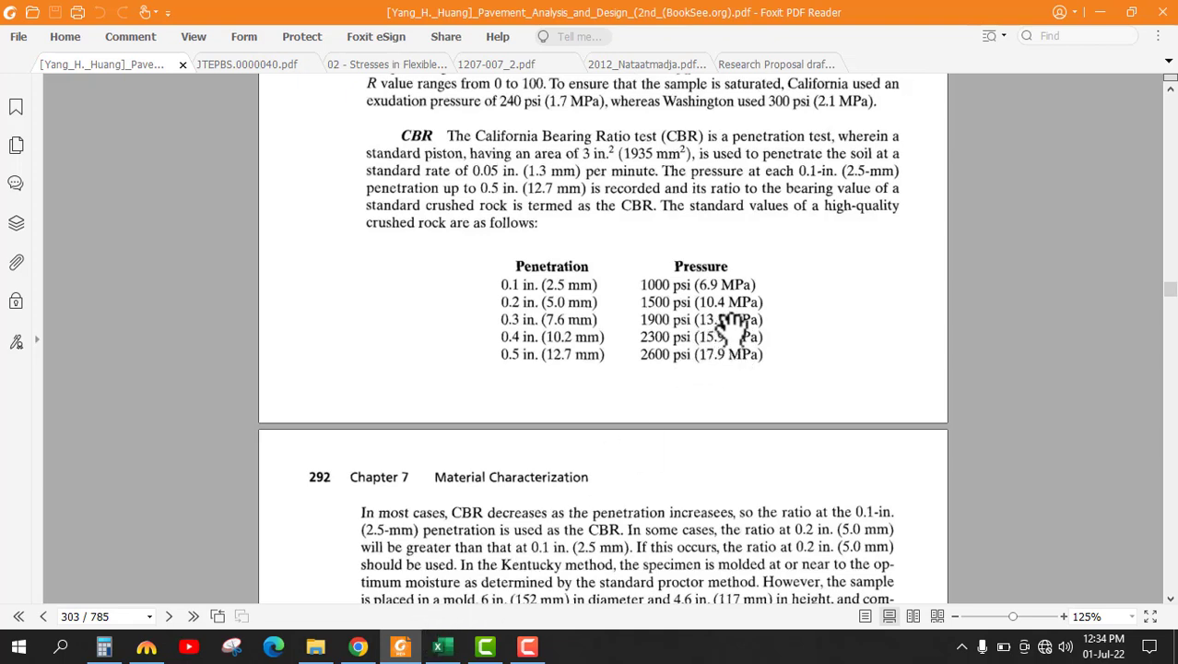
{"action": "left_click", "coordinate": [442, 647]}
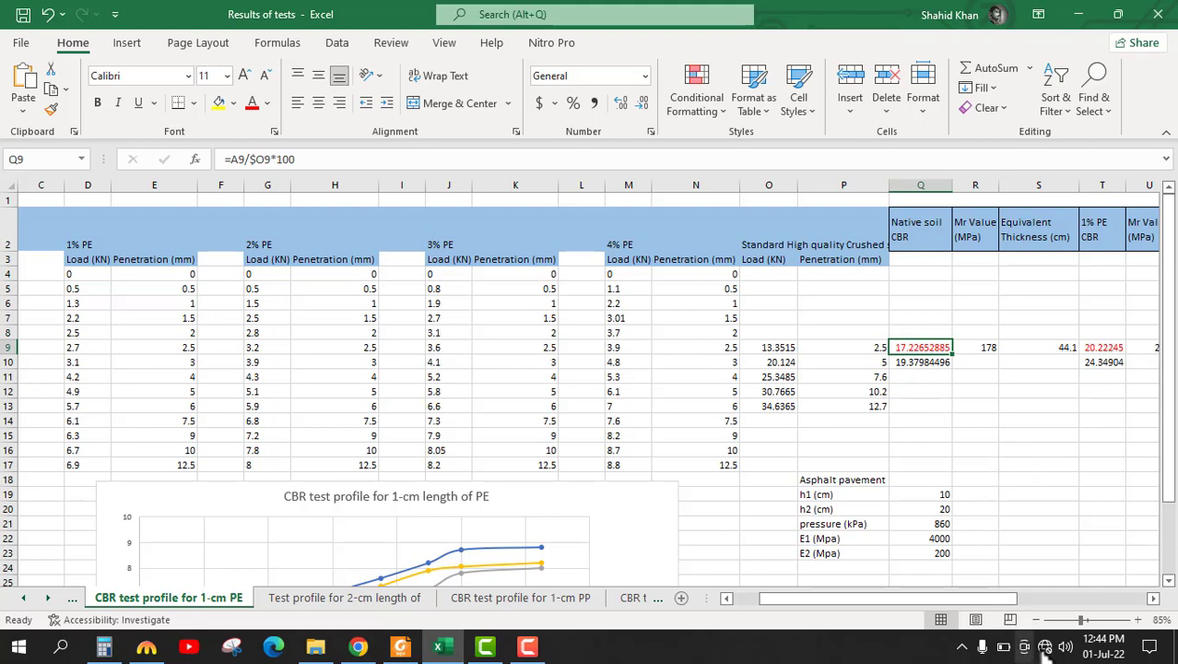
{"action": "left_click", "coordinate": [527, 646]}
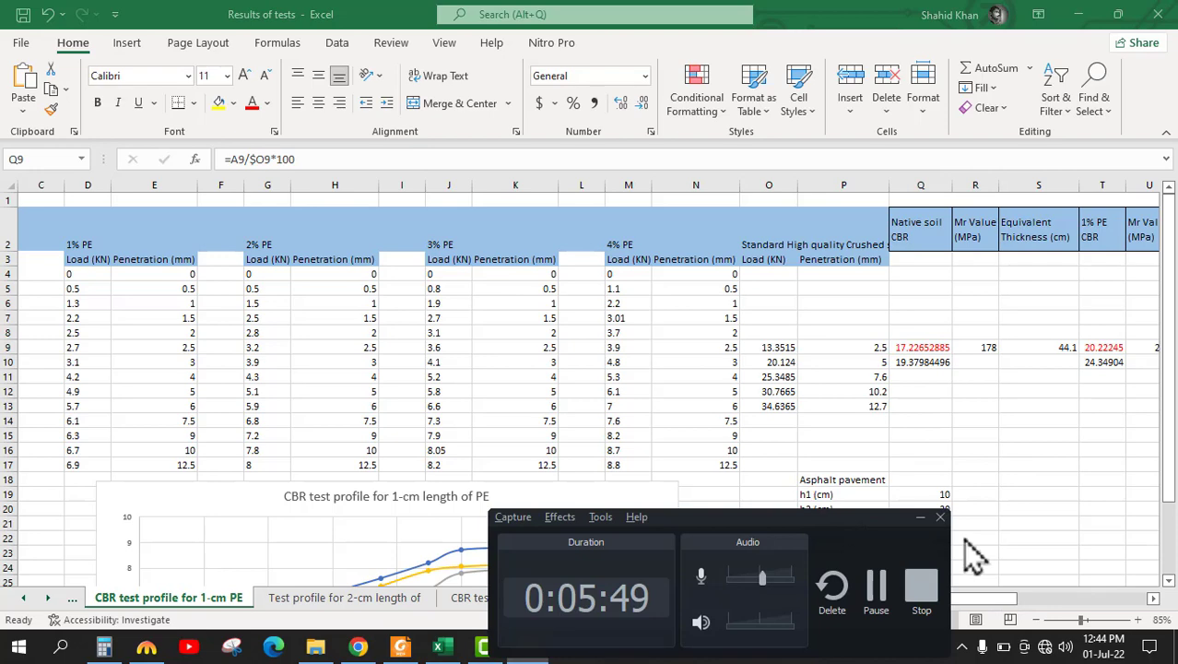
{"action": "left_click", "coordinate": [876, 590]}
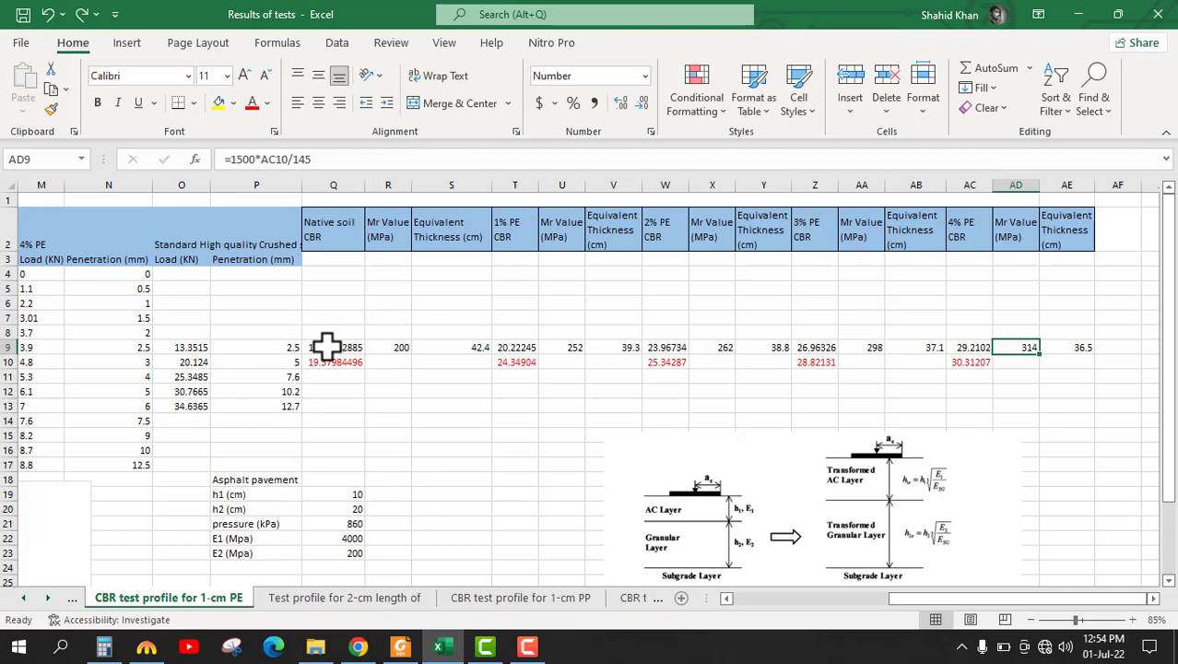
Inspect the native soil CBR formula in Q9 alongside the native soil load at 2.5 mm penetration
{"action": "left_click", "coordinate": [327, 347]}
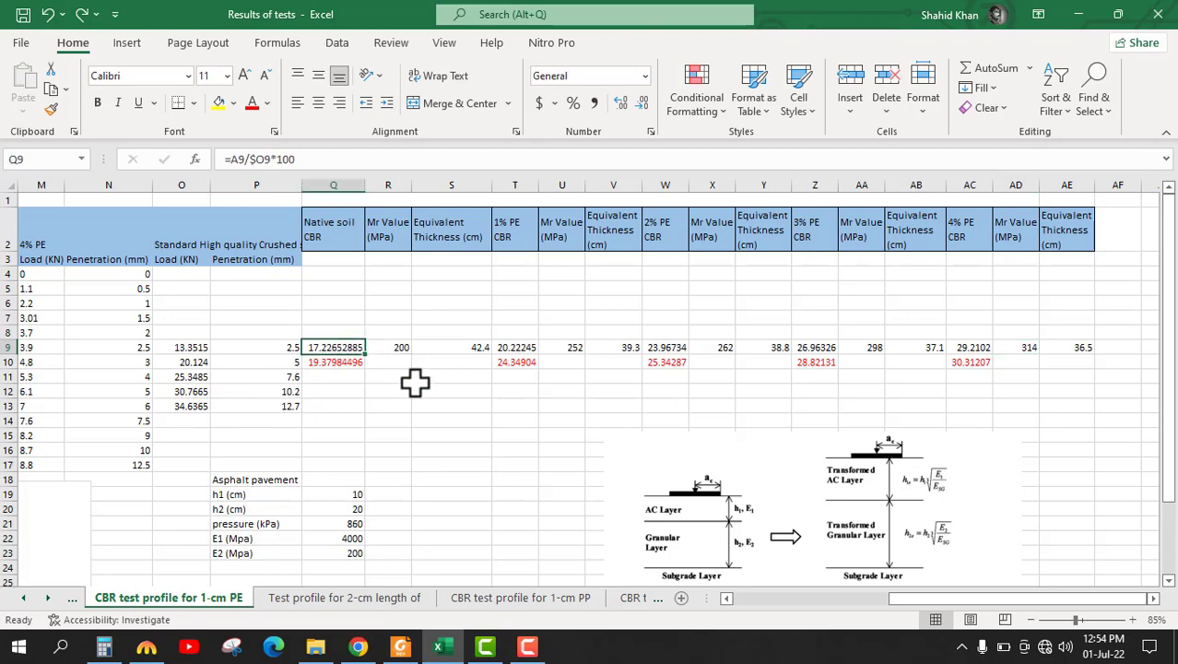
{"action": "scroll", "coordinate": [415, 382], "scroll_direction": "left", "scroll_amount": 10}
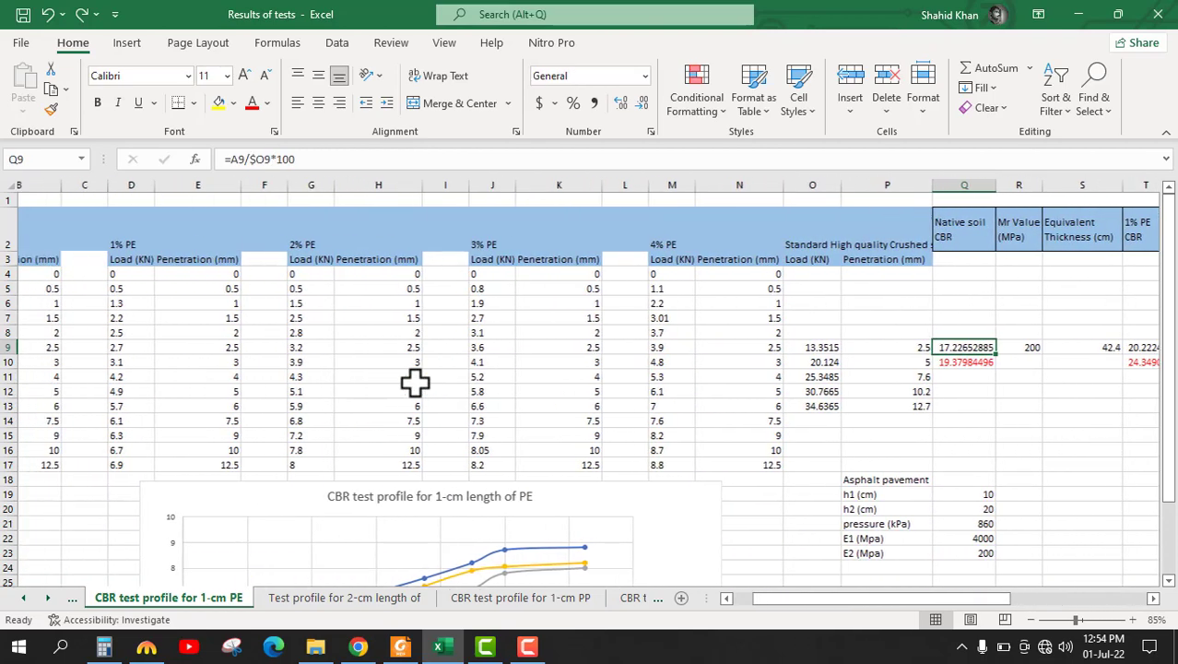
{"action": "scroll", "coordinate": [415, 383], "scroll_direction": "left", "scroll_amount": 2}
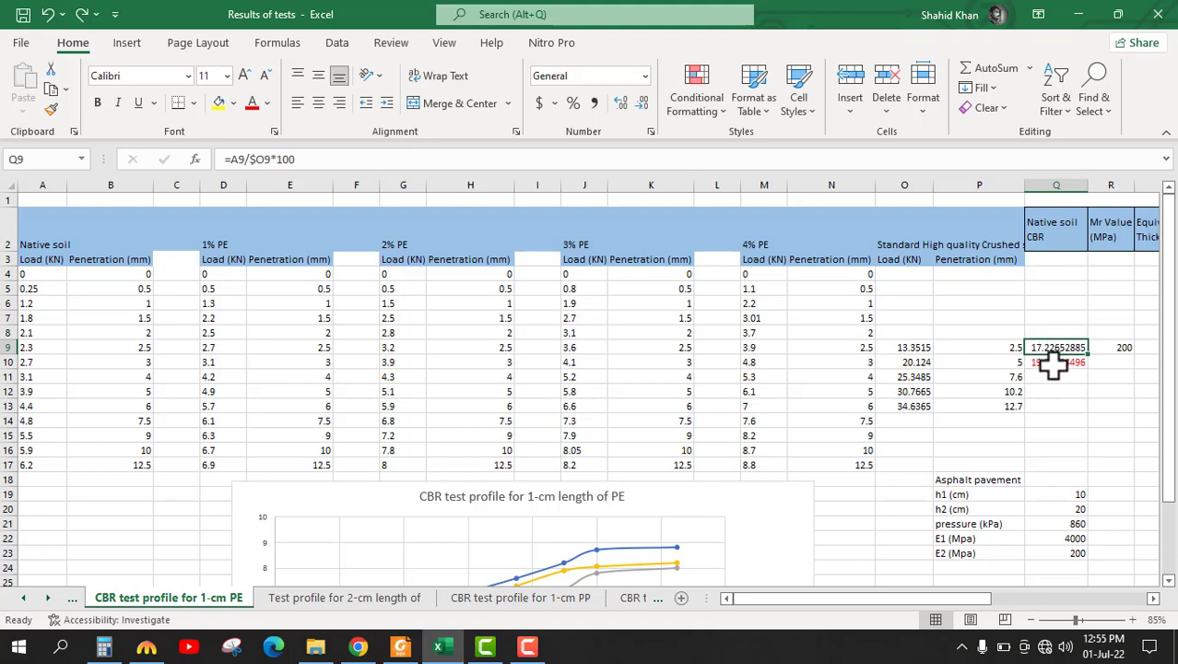
Inspect the native soil CBR formula in Q10 for 5 mm penetration and compare it with the loads and the PE mixes' CBR values
{"action": "left_click", "coordinate": [1005, 364]}
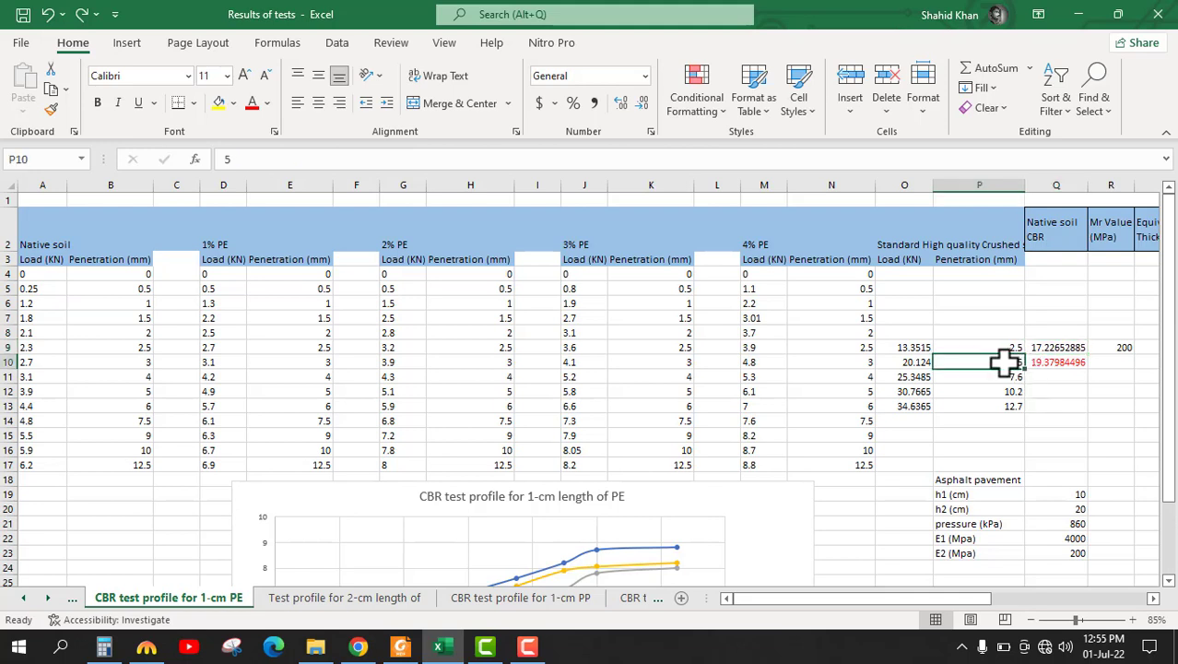
{"action": "left_click", "coordinate": [1058, 363]}
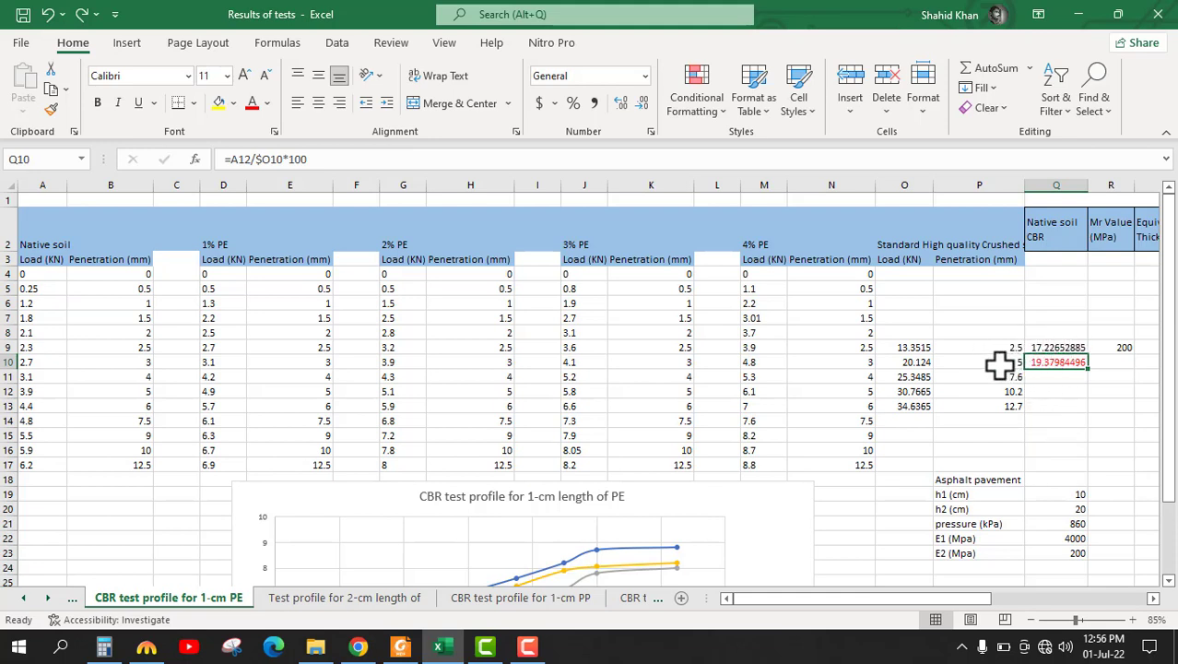
{"action": "left_click", "coordinate": [1048, 362]}
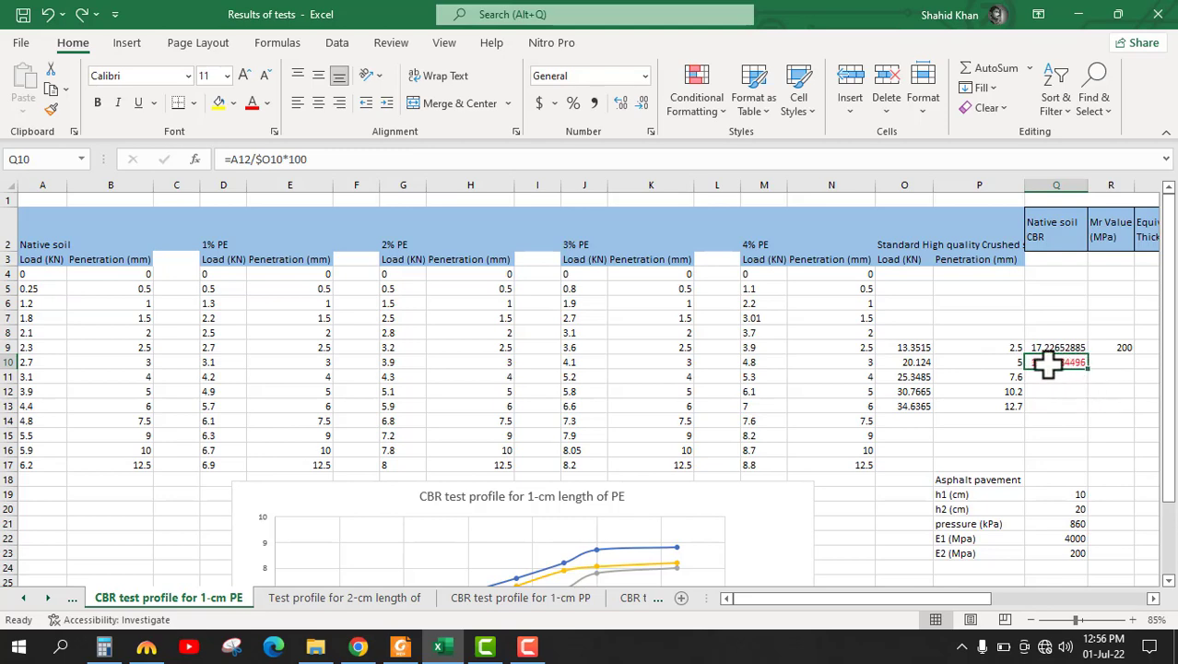
{"action": "scroll", "coordinate": [1070, 366], "scroll_direction": "right", "scroll_amount": 1}
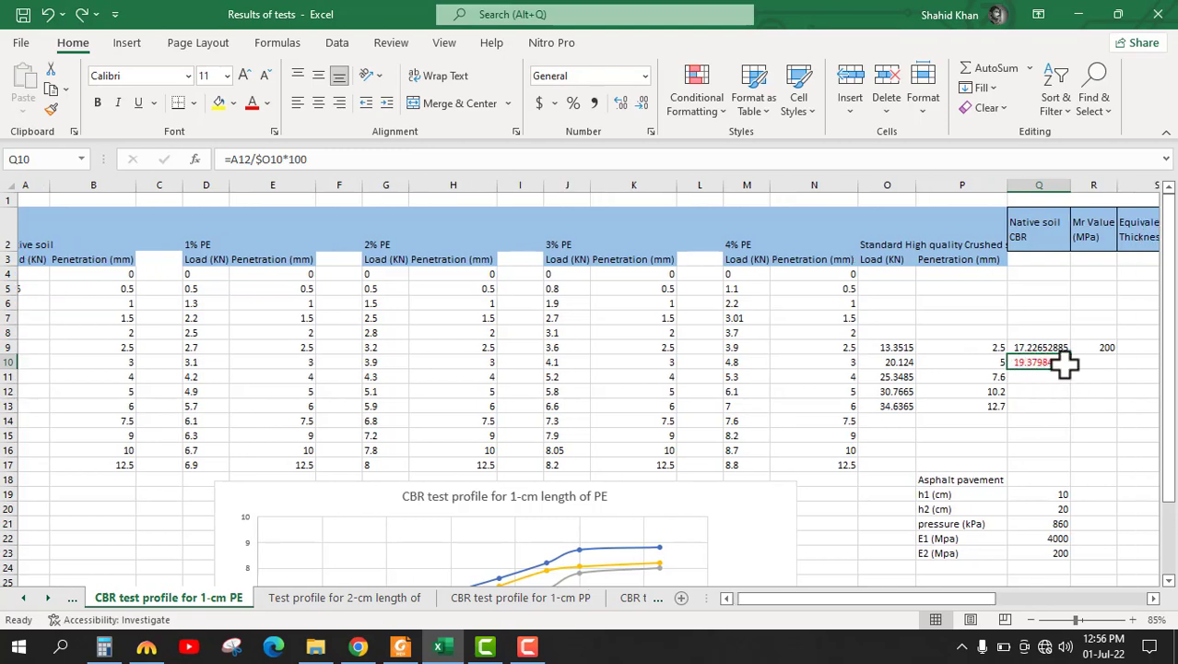
{"action": "scroll", "coordinate": [1065, 365], "scroll_direction": "right", "scroll_amount": 4}
{"action": "scroll", "coordinate": [1063, 364], "scroll_direction": "right", "scroll_amount": 1}
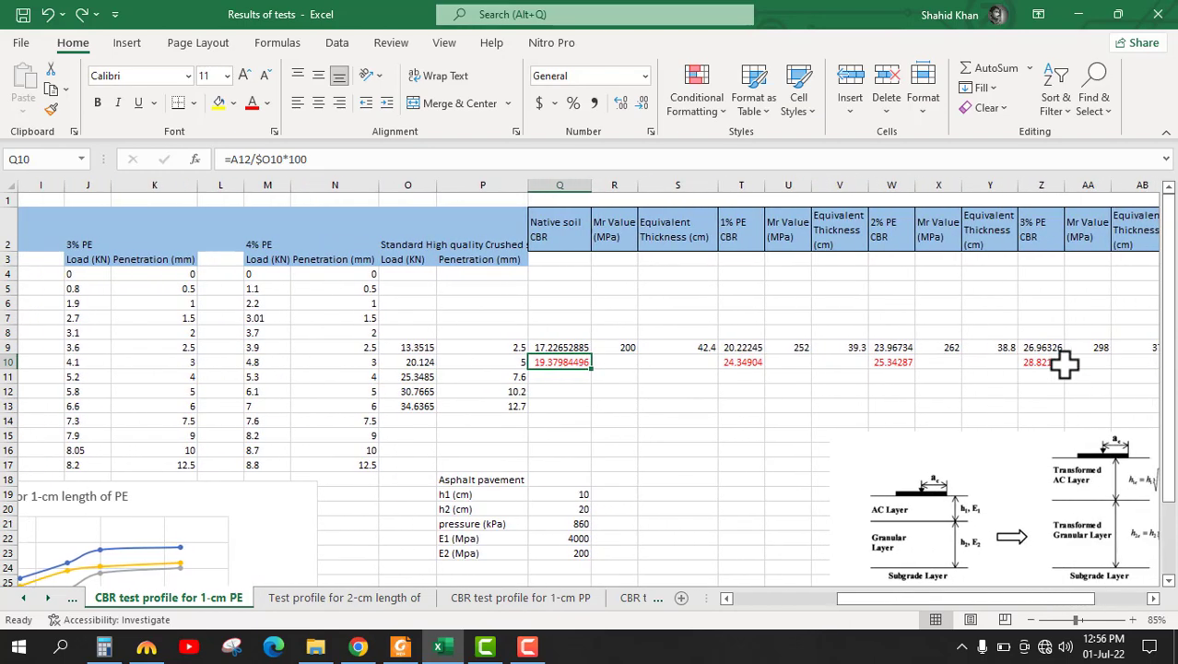
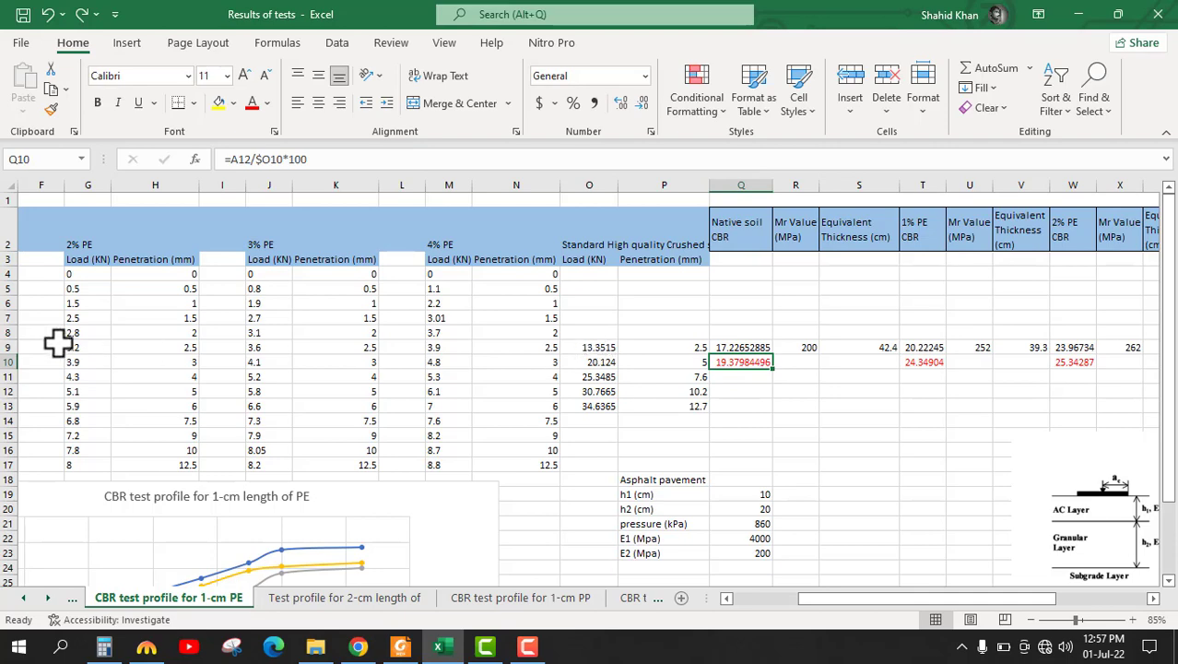
{"action": "scroll", "coordinate": [126, 357], "scroll_direction": "left", "scroll_amount": 3}
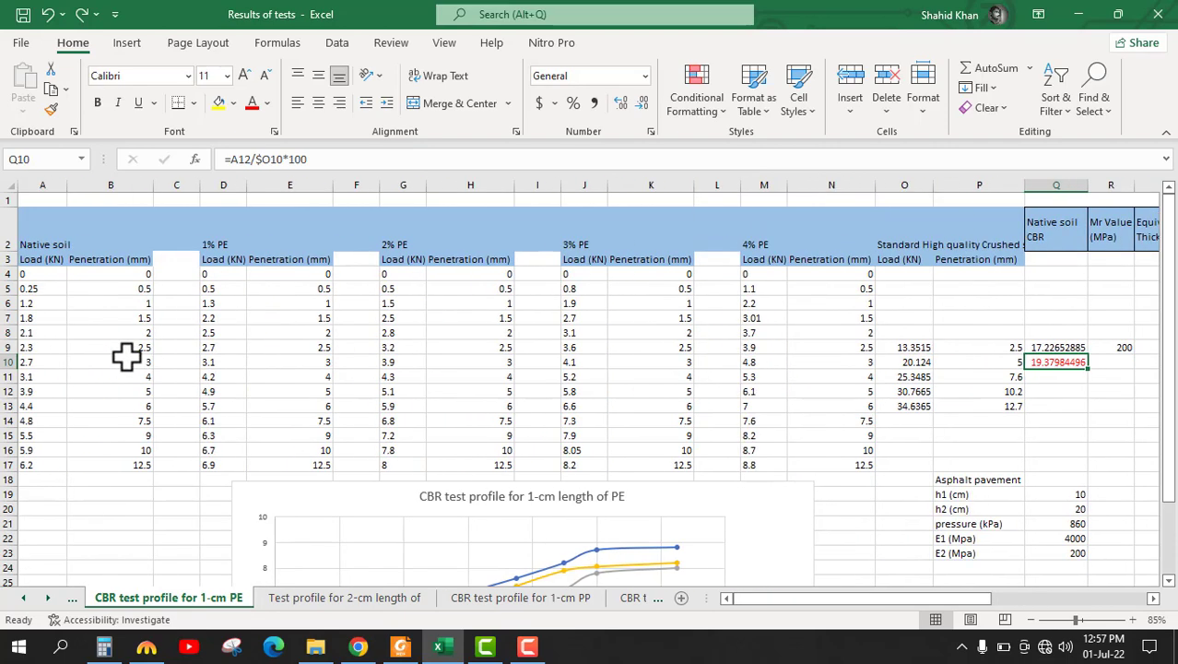
{"action": "scroll", "coordinate": [126, 357], "scroll_direction": "right", "scroll_amount": 3}
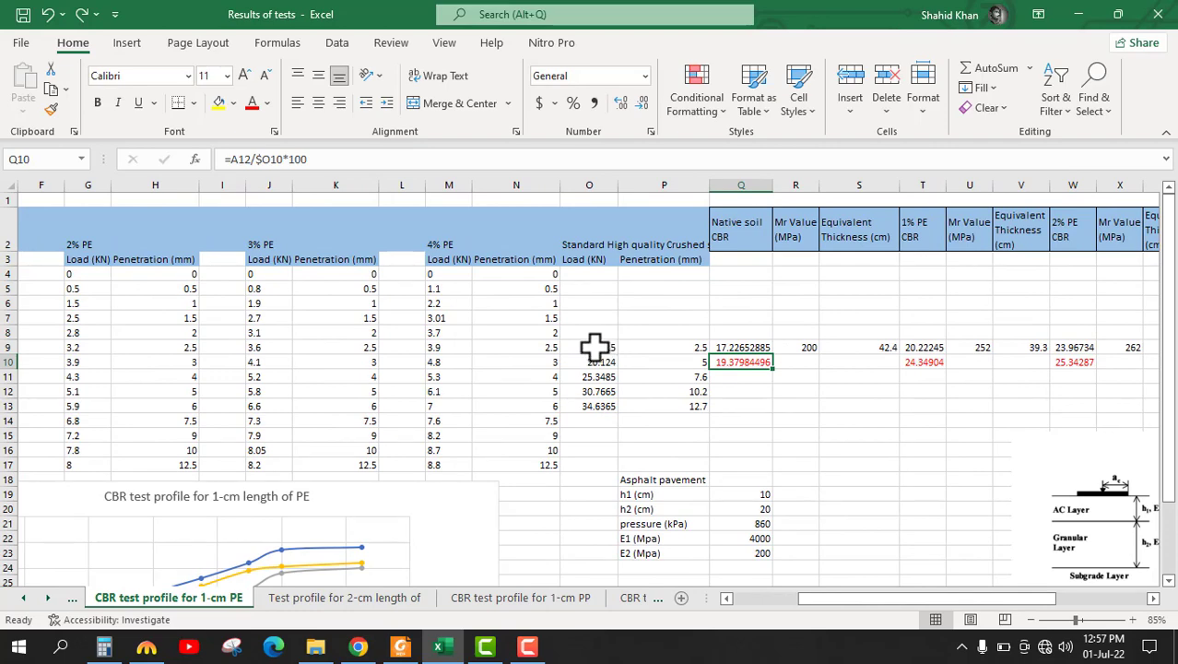
Inspect the 1% PE CBR formulas in T9 and T10 alongside the test loads and the other mixes' CBR values
{"action": "scroll", "coordinate": [595, 347], "scroll_direction": "left", "scroll_amount": 3}
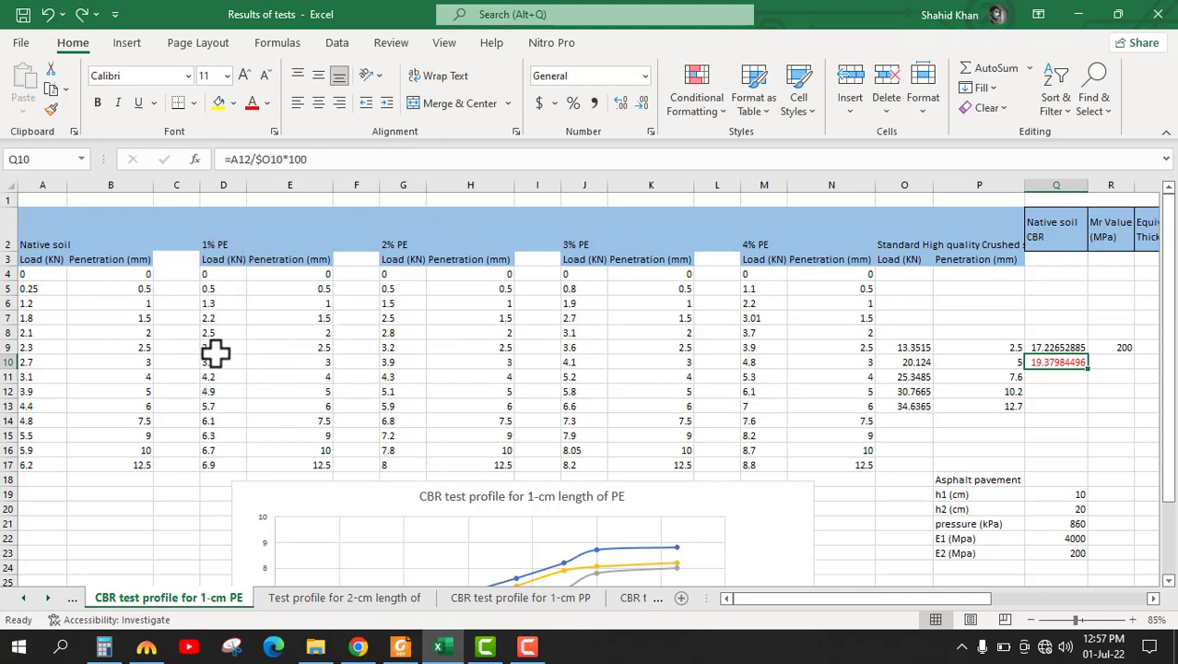
{"action": "scroll", "coordinate": [217, 348], "scroll_direction": "right", "scroll_amount": 5}
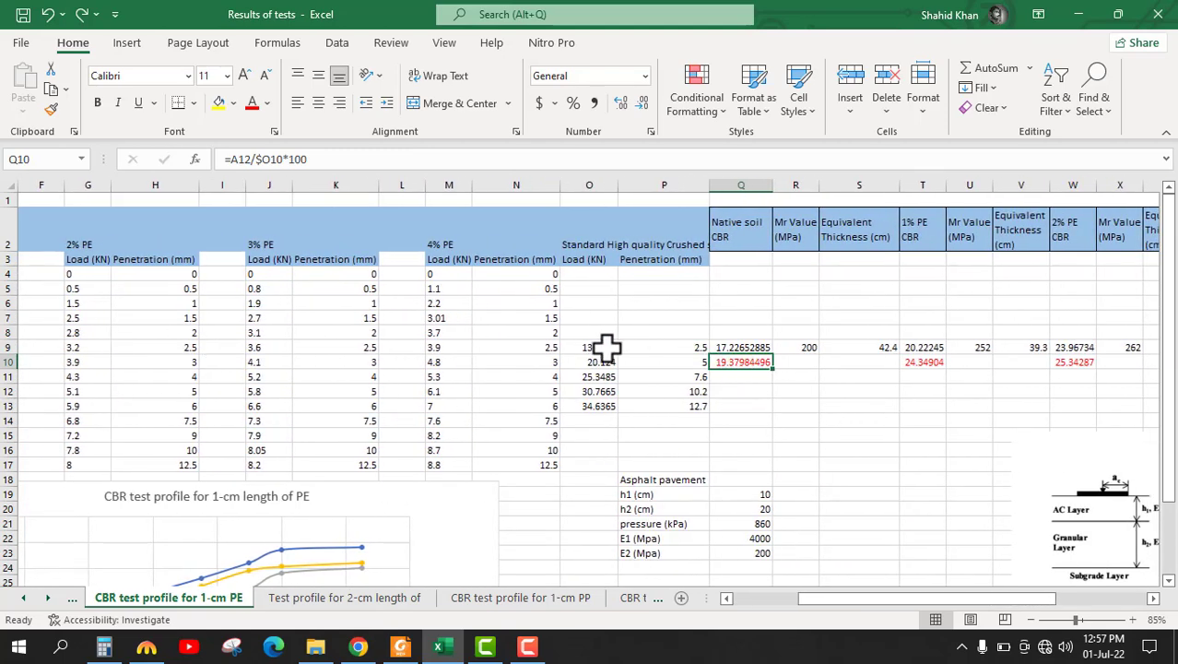
{"action": "left_click", "coordinate": [930, 348]}
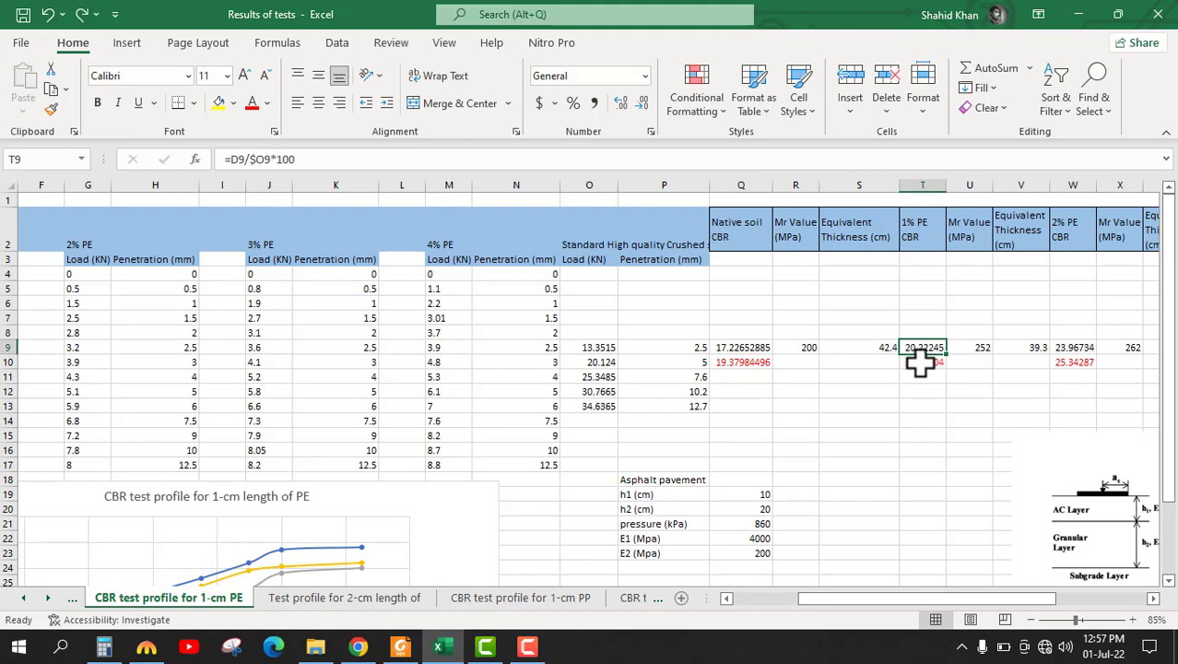
{"action": "left_click", "coordinate": [927, 363]}
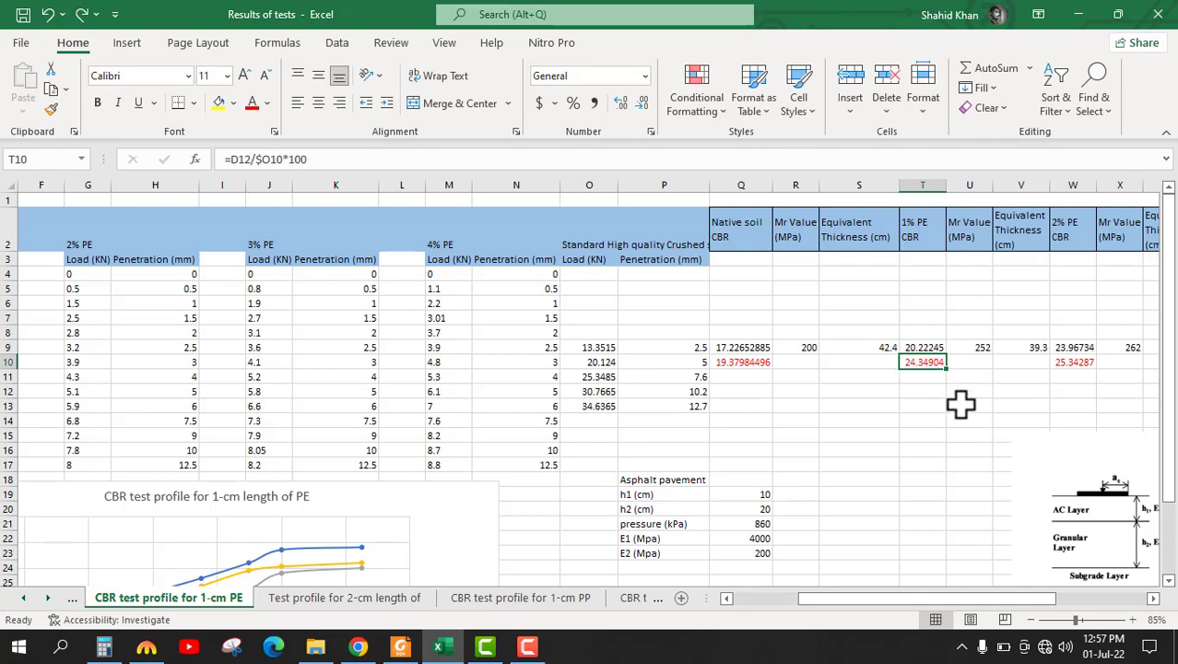
{"action": "scroll", "coordinate": [961, 404], "scroll_direction": "right", "scroll_amount": 5}
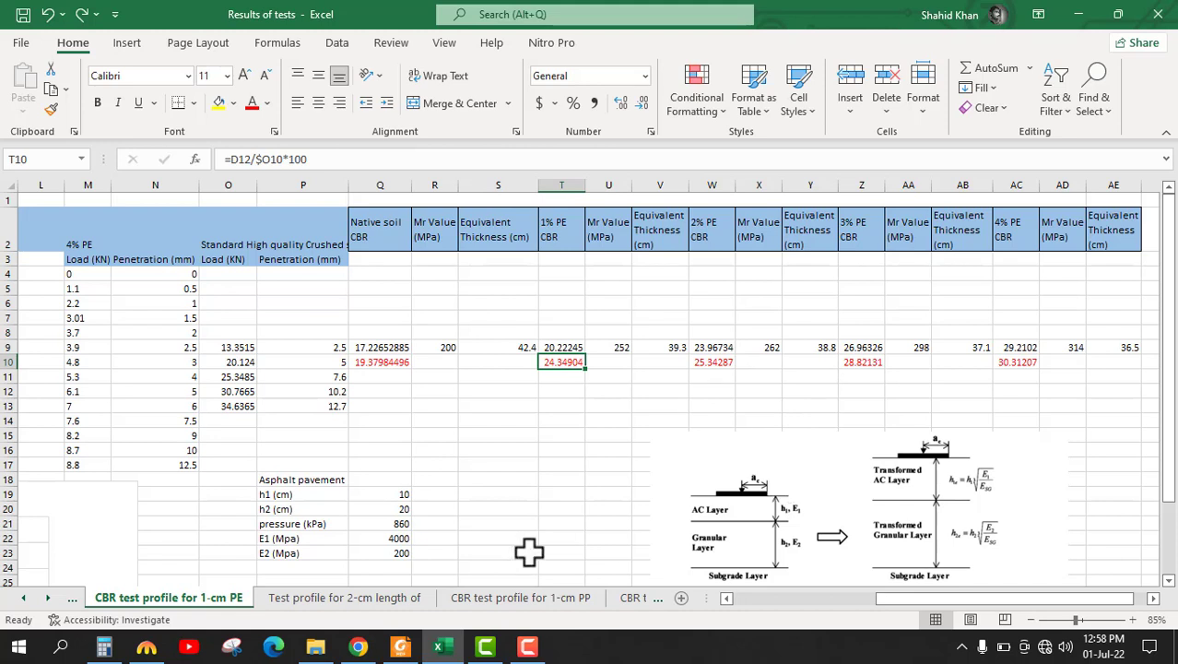
Read the rule for choosing the 2.5 mm or 5 mm CBR ratio in the Foxit PDF textbook, returning to Excel
{"action": "left_click", "coordinate": [399, 647]}
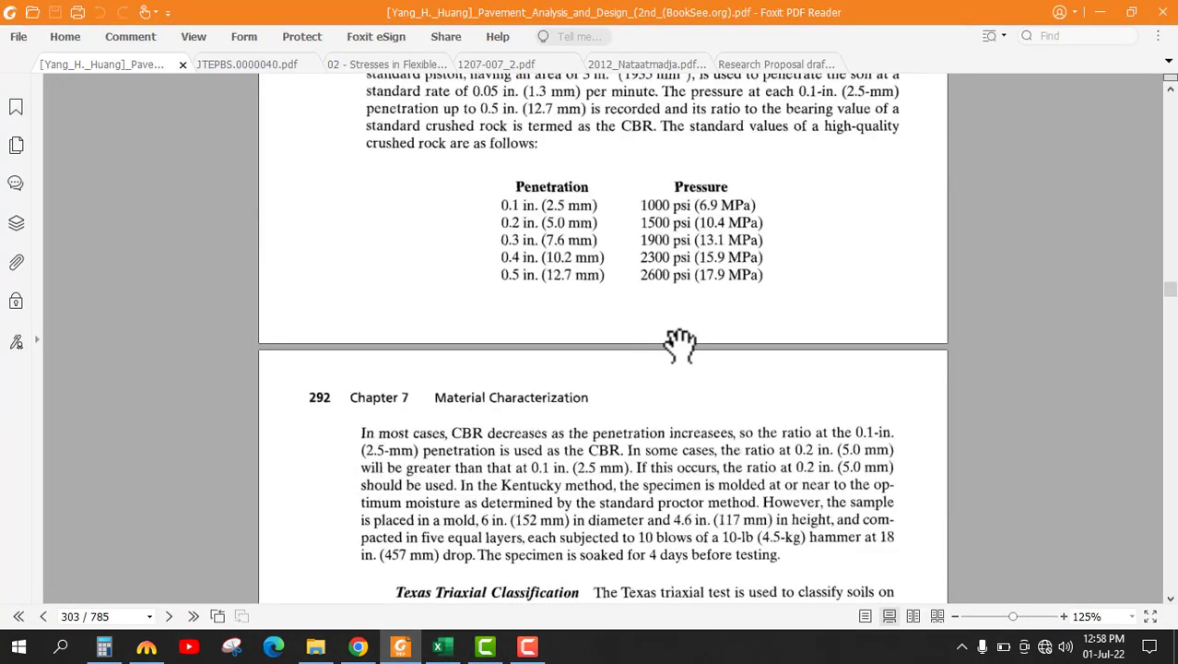
{"action": "scroll", "coordinate": [758, 337], "scroll_direction": "up", "scroll_amount": 2}
{"action": "scroll", "coordinate": [755, 336], "scroll_direction": "down", "scroll_amount": 2}
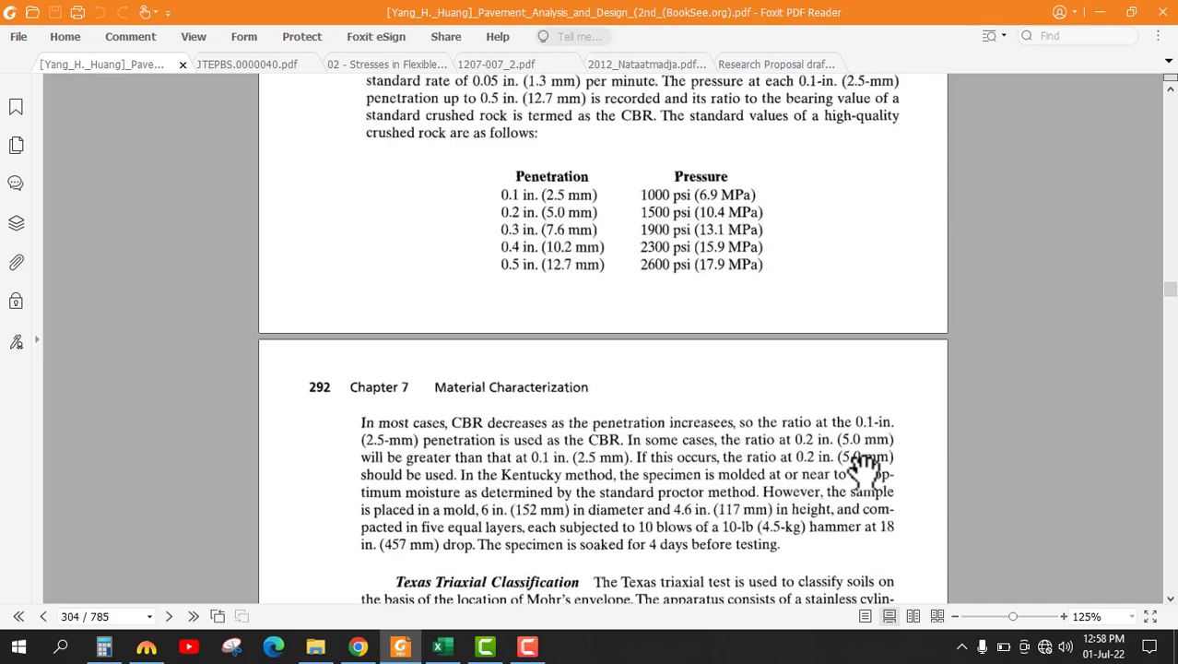
{"action": "left_click", "coordinate": [441, 651]}
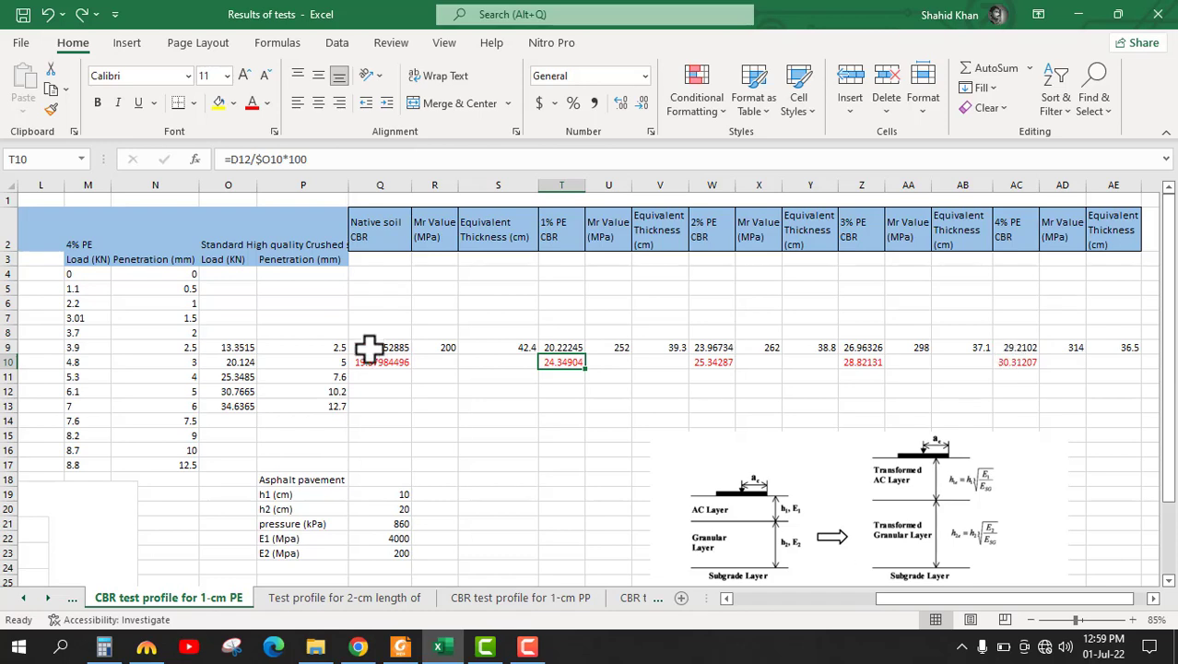
Compare the native soil resilient modulus formula in R9 with Equation 7.6 in the Foxit PDF textbook, returning to Excel
{"action": "left_click", "coordinate": [439, 347]}
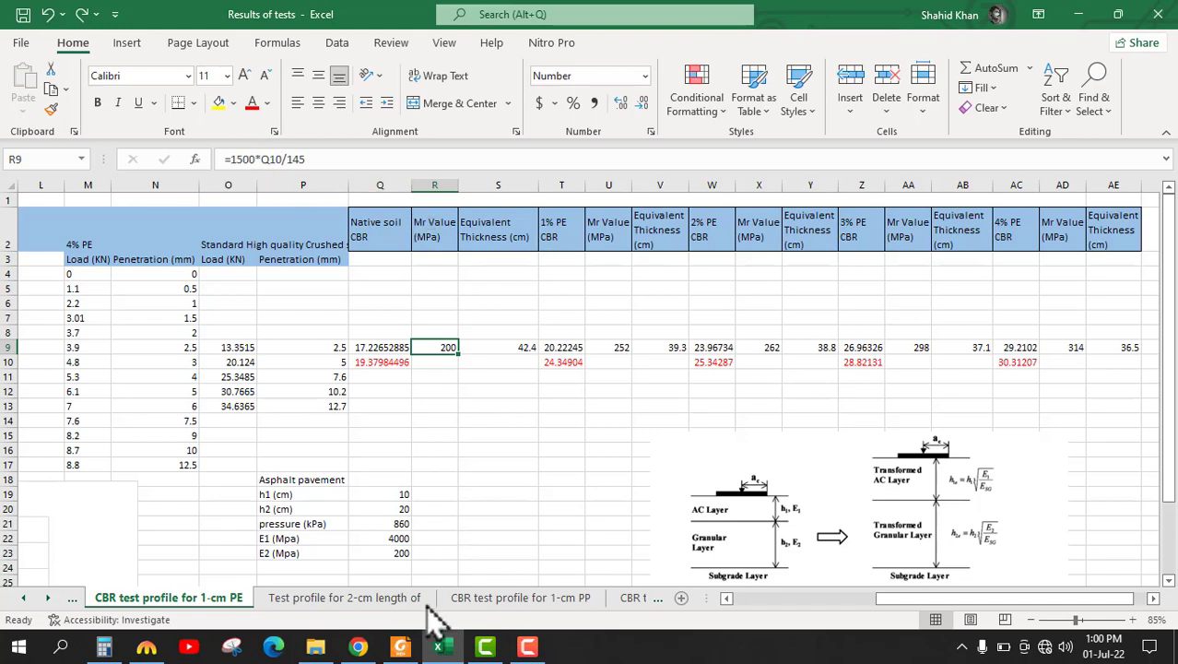
{"action": "left_click", "coordinate": [401, 647]}
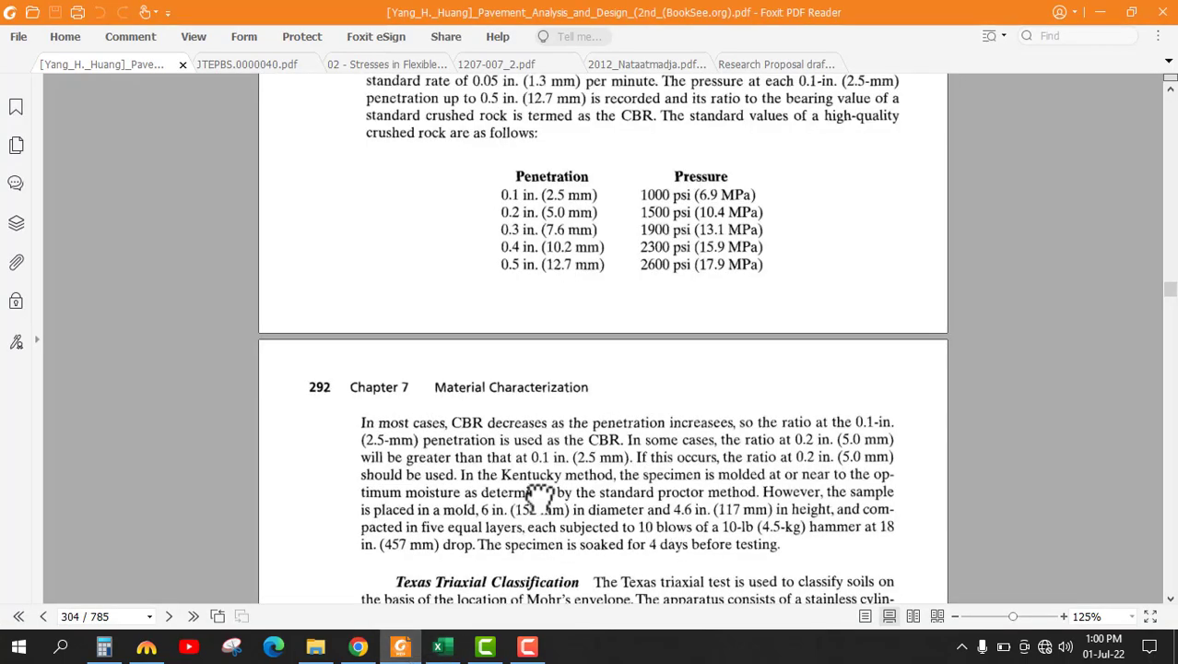
{"action": "scroll", "coordinate": [540, 497], "scroll_direction": "down", "scroll_amount": 20}
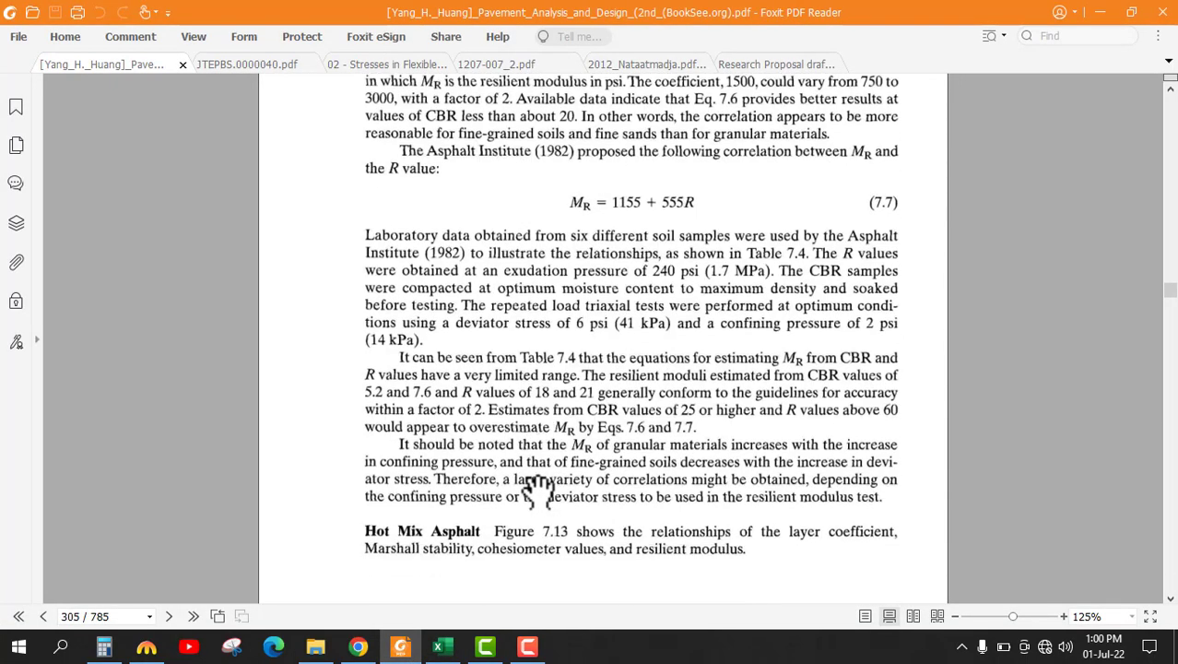
{"action": "scroll", "coordinate": [539, 489], "scroll_direction": "up", "scroll_amount": 6}
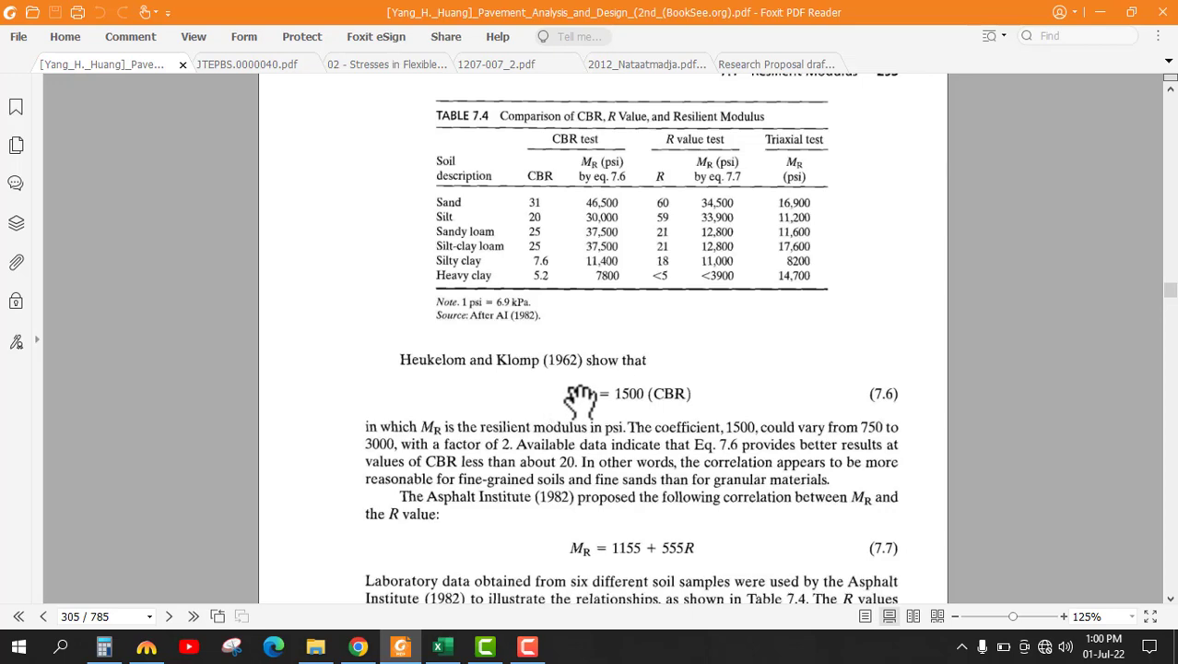
{"action": "left_click", "coordinate": [442, 646]}
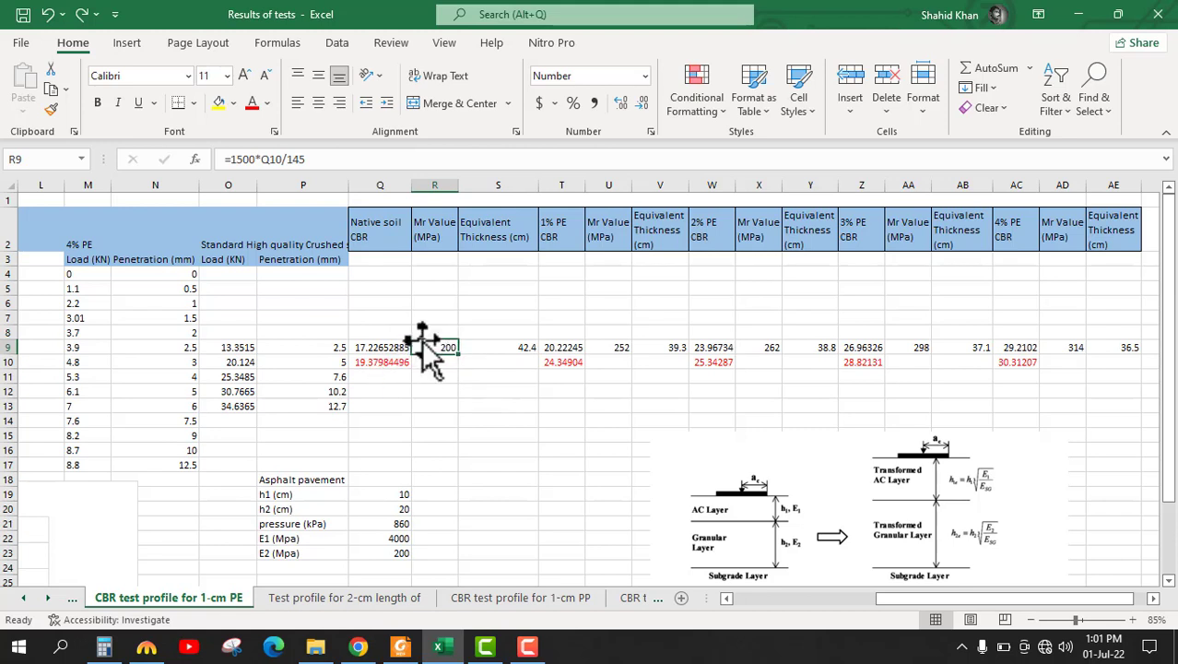
Inspect the Mr formulas for the 1% to 4% PE mixes in U9, X9, AA9 and AD9
{"action": "left_click_drag", "start_coordinate": [449, 350], "coordinate": [627, 347]}
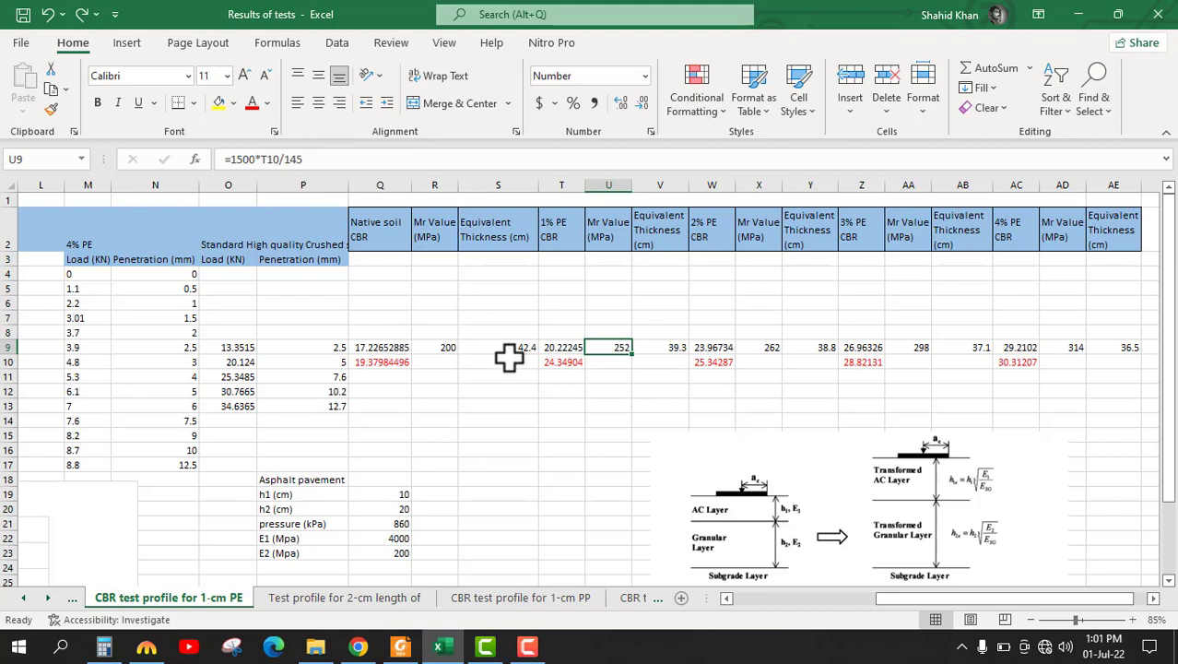
{"action": "left_click", "coordinate": [762, 349]}
{"action": "type", "text": "=1500*W10/145"}
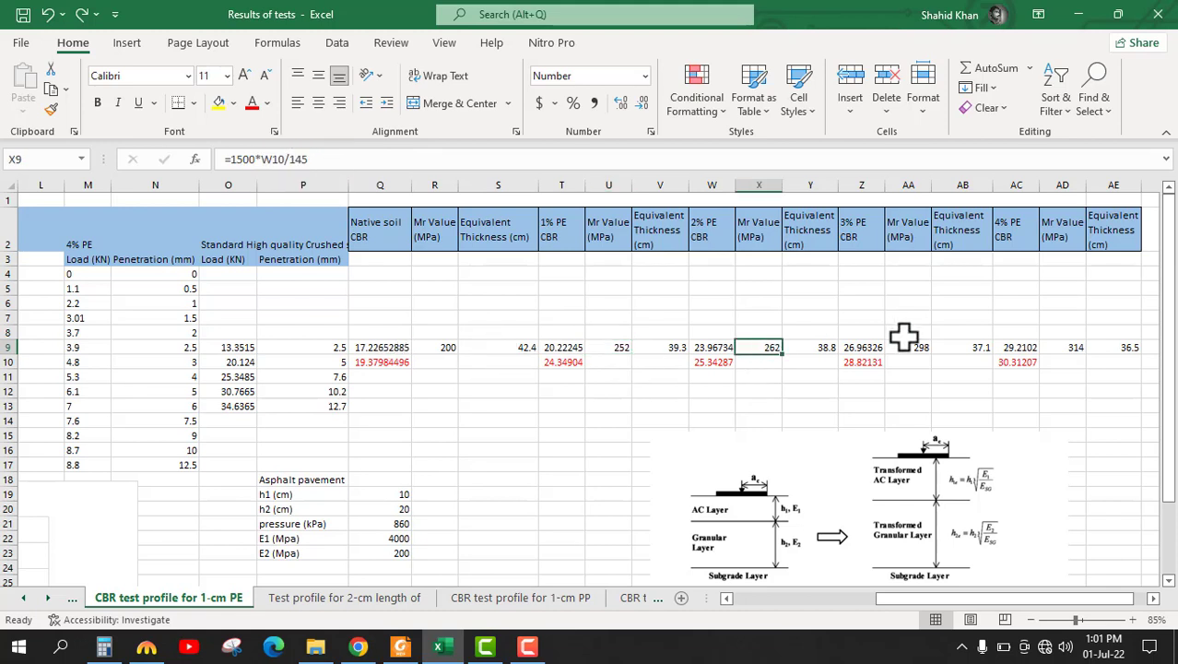
{"action": "left_click", "coordinate": [909, 347]}
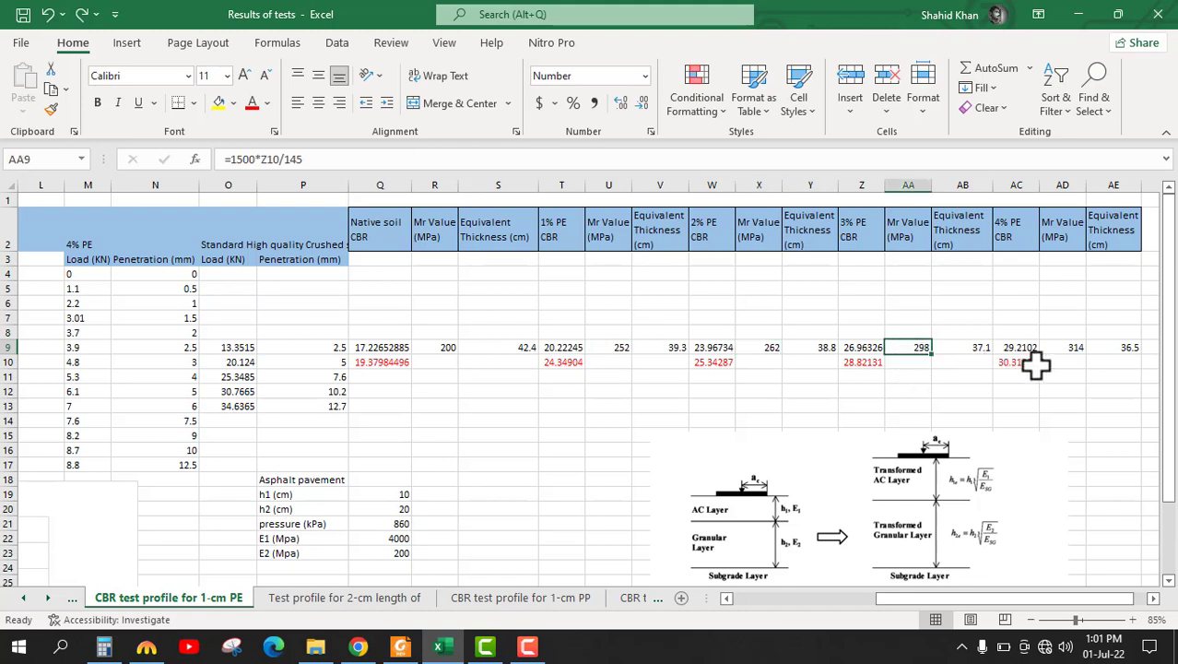
{"action": "left_click", "coordinate": [1076, 348]}
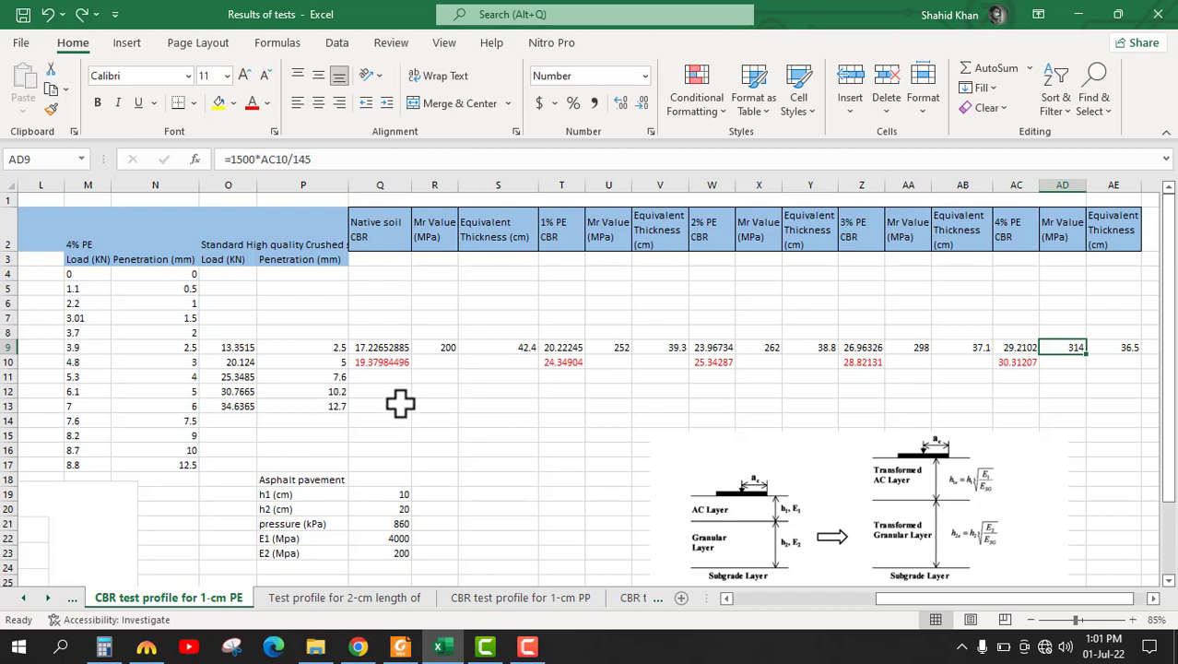
Compare the equivalent thickness formula in S9 with Odemark's diagram, moving the picture up over the results and back below them
{"action": "left_click", "coordinate": [506, 347]}
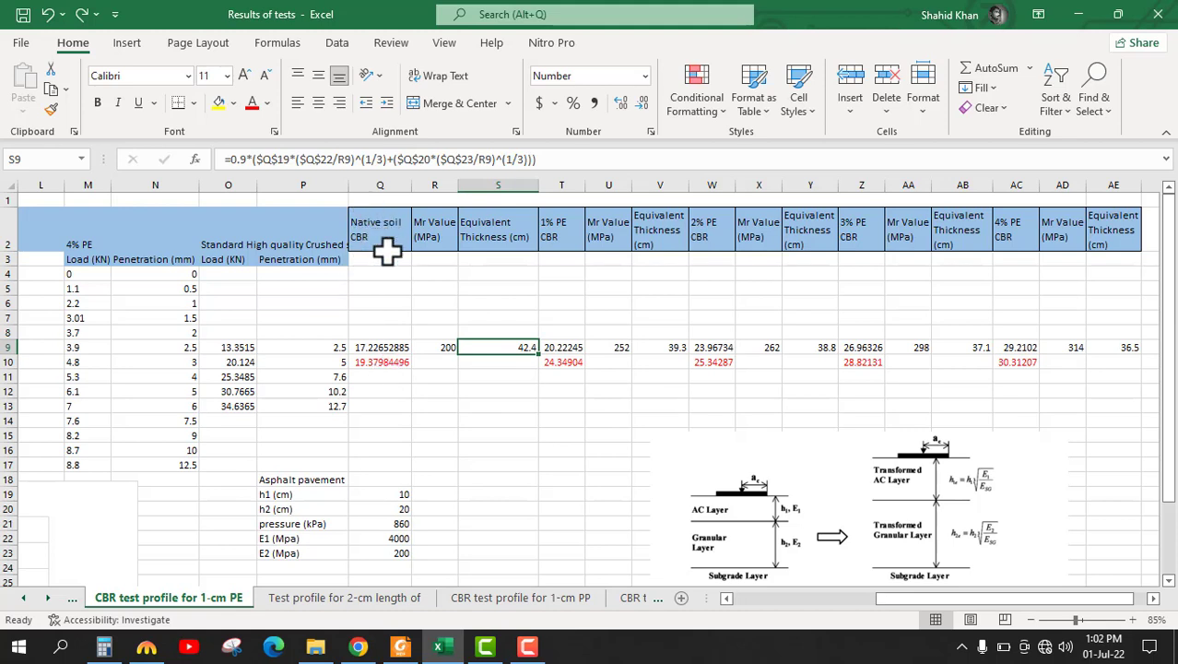
{"action": "left_click_drag", "start_coordinate": [701, 457], "coordinate": [708, 316]}
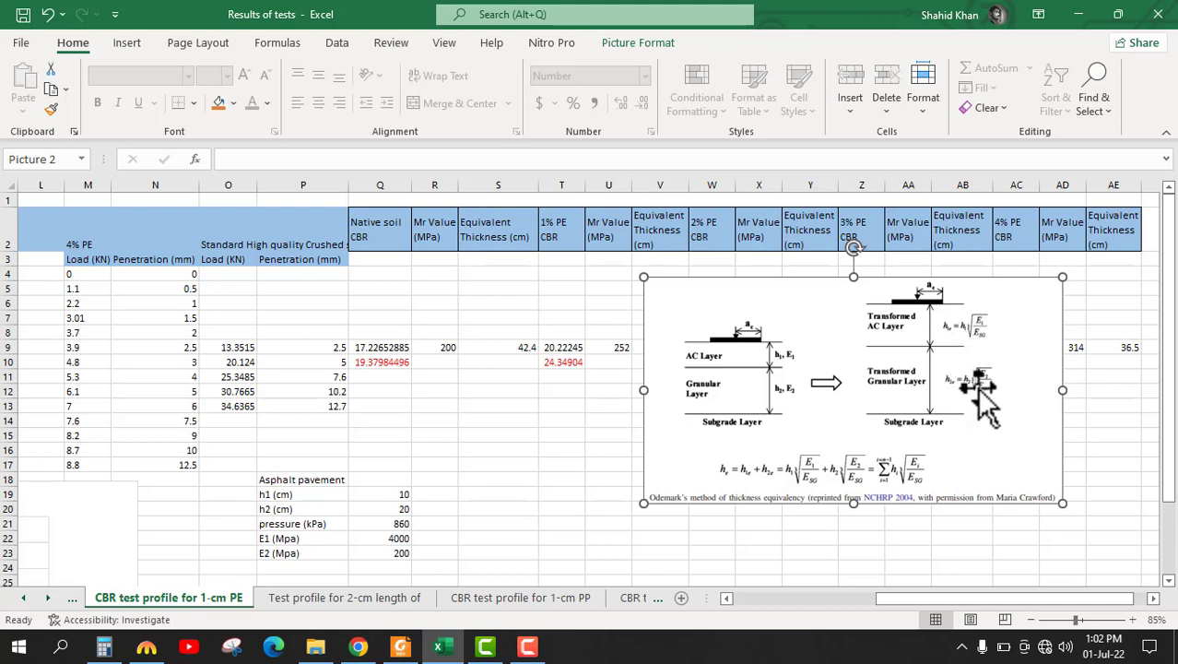
{"action": "left_click_drag", "start_coordinate": [994, 434], "coordinate": [993, 453]}
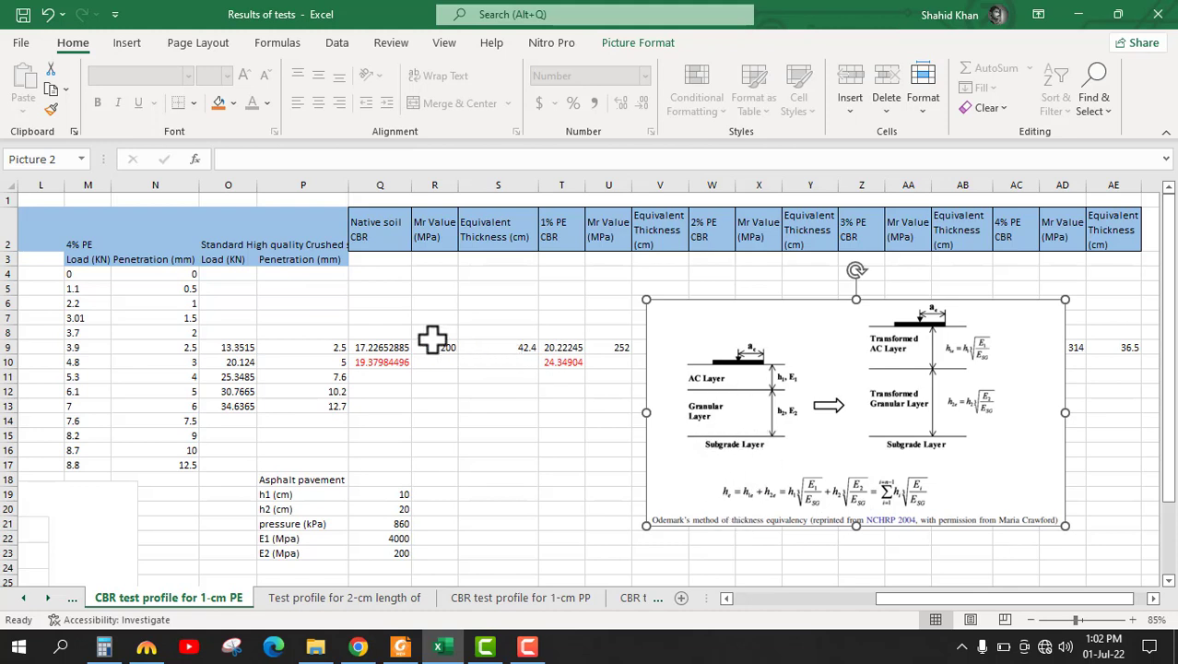
{"action": "left_click", "coordinate": [496, 348]}
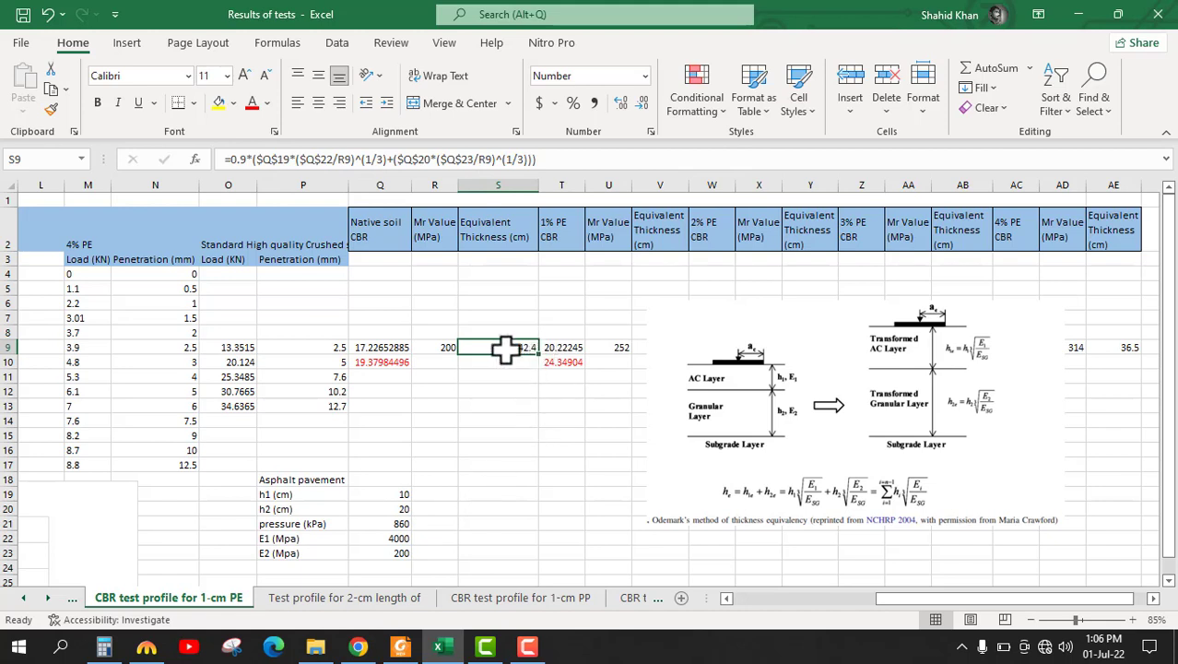
{"action": "left_click_drag", "start_coordinate": [678, 328], "coordinate": [666, 435]}
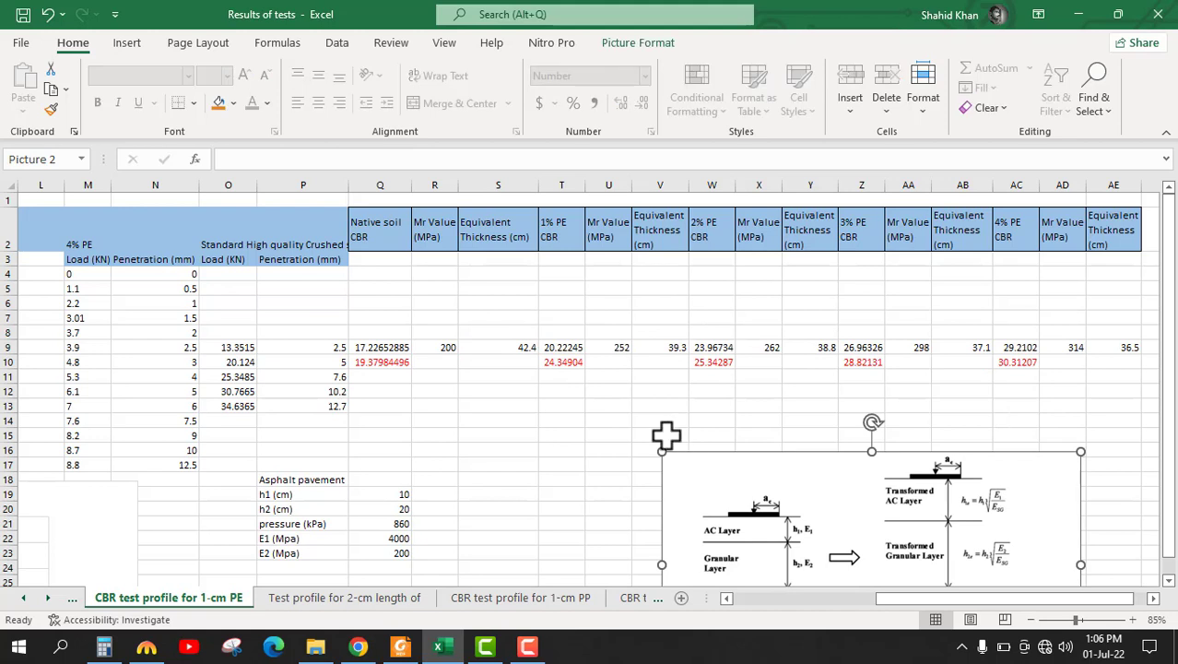
Inspect the equivalent thickness formulas for the 1% to 4% PE mixes in V9, Y9, AB9 and AE9
{"action": "left_click", "coordinate": [666, 346]}
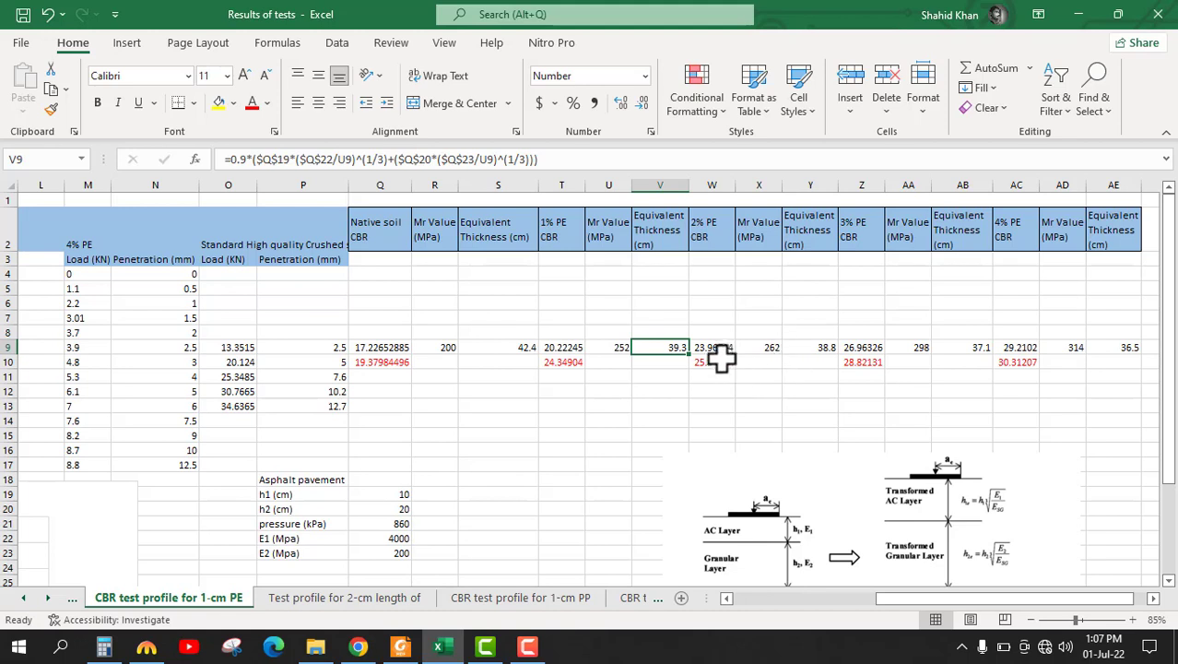
{"action": "left_click", "coordinate": [814, 348]}
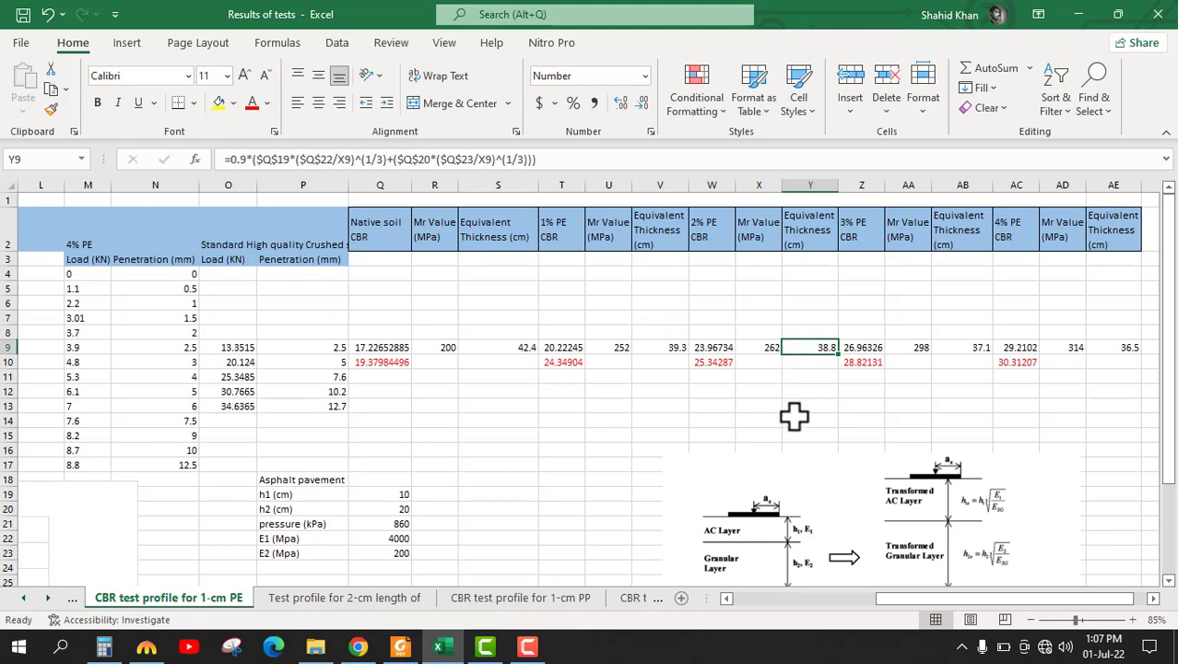
{"action": "left_click", "coordinate": [982, 348]}
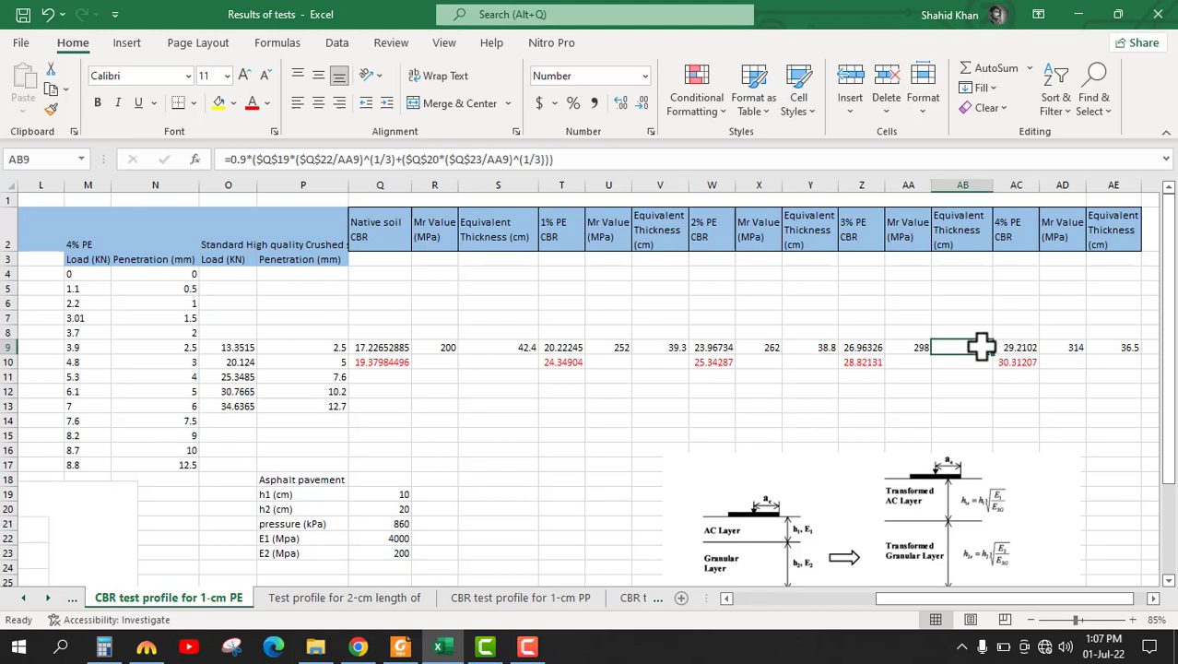
{"action": "left_click", "coordinate": [1122, 347]}
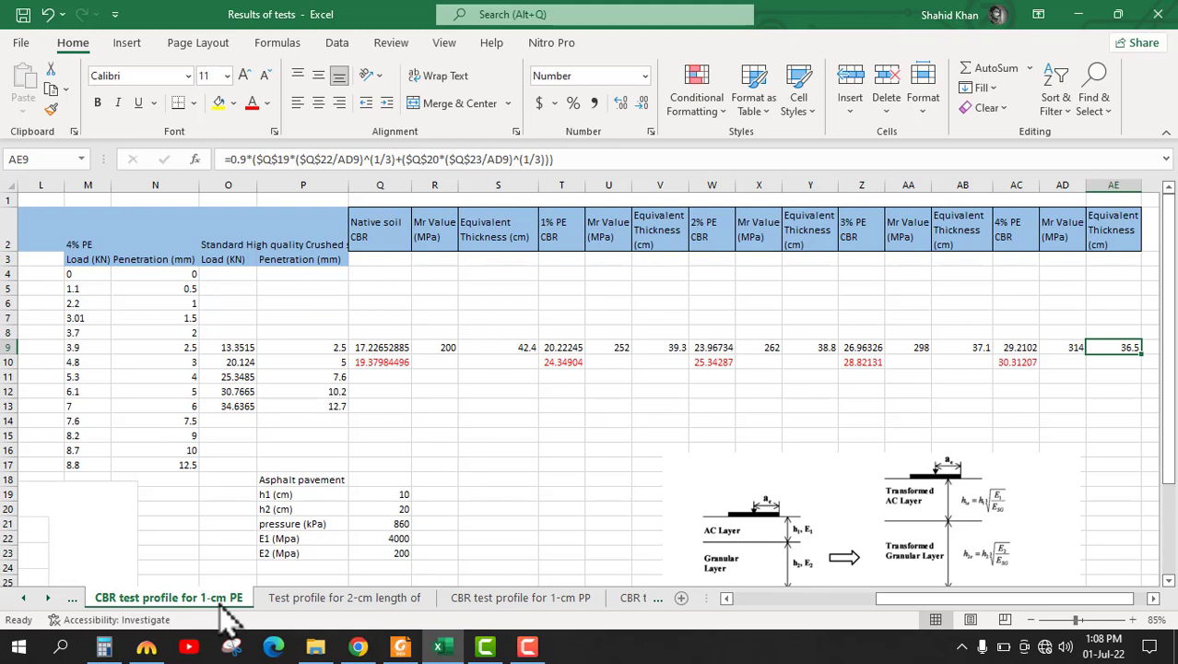
Review the results on the 2-cm PE, 1-cm PP and 2-cm PP test profile sheets
{"action": "left_click", "coordinate": [341, 601]}
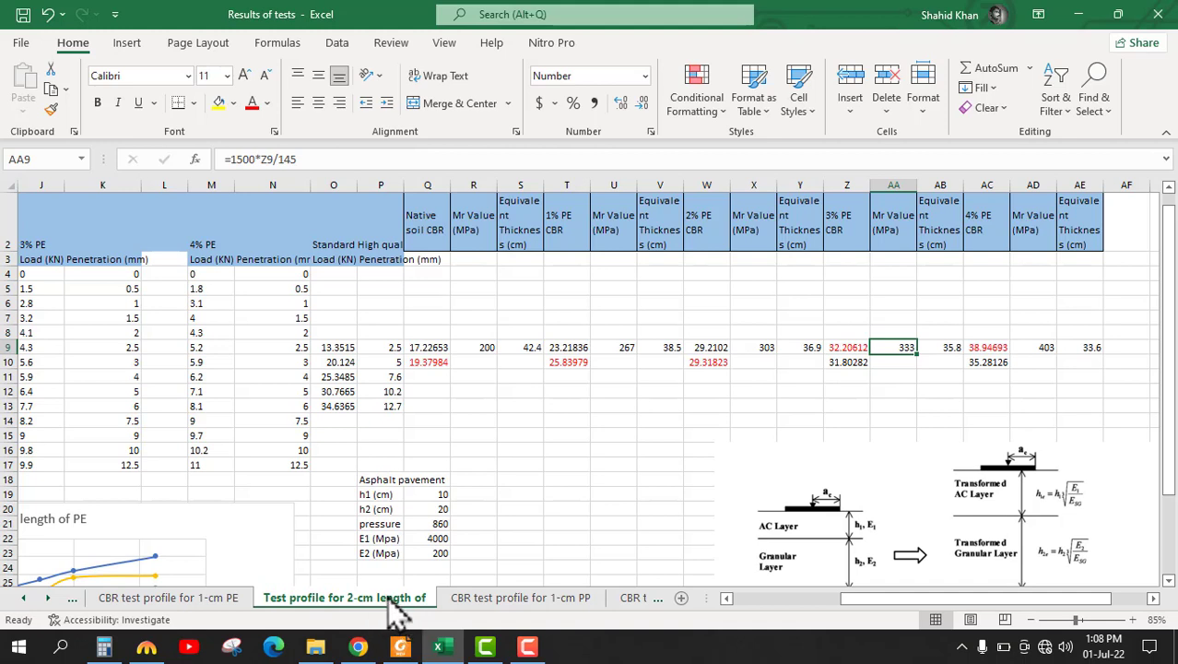
{"action": "left_click", "coordinate": [538, 609]}
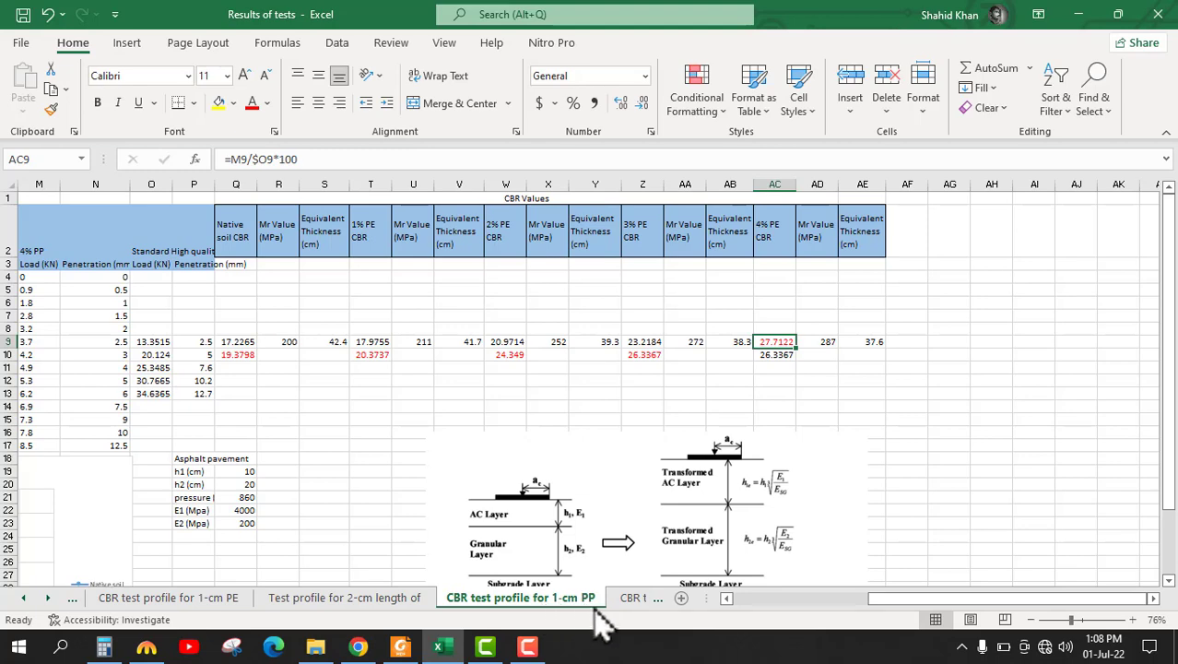
{"action": "left_click", "coordinate": [628, 607]}
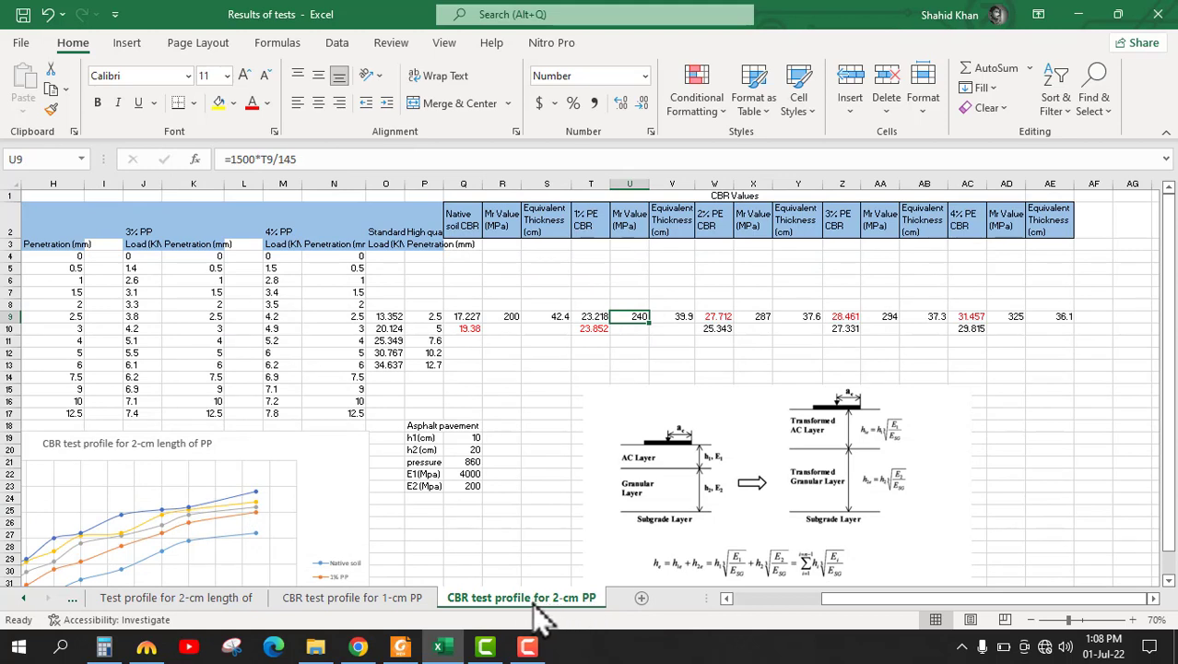
Inspect the native soil CBR formula and the row 9 equivalent thickness formulas on the 2-cm PP sheet, returning to the 1-cm PE sheet
{"action": "left_click", "coordinate": [458, 316]}
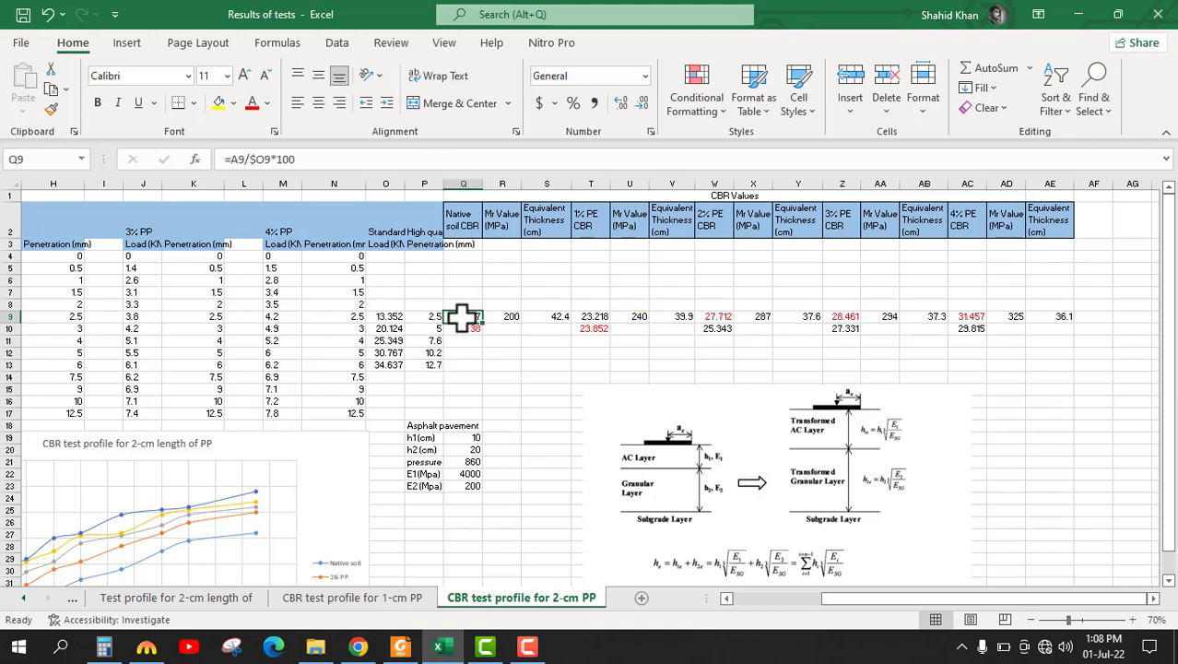
{"action": "left_click", "coordinate": [553, 317]}
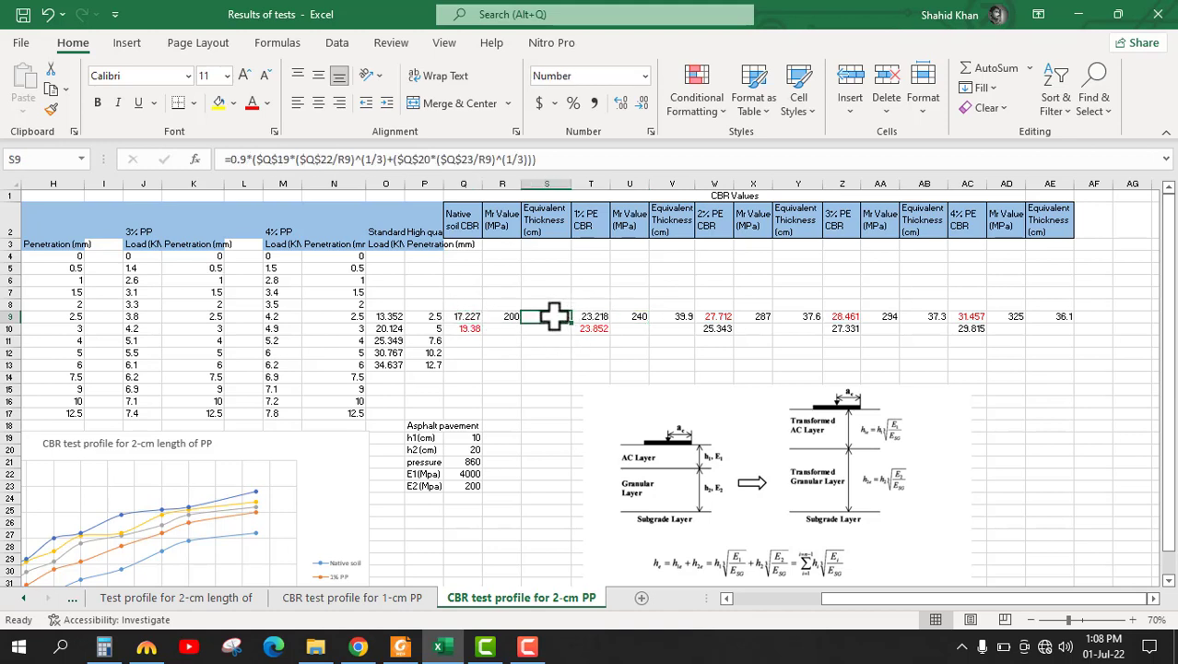
{"action": "left_click", "coordinate": [678, 317]}
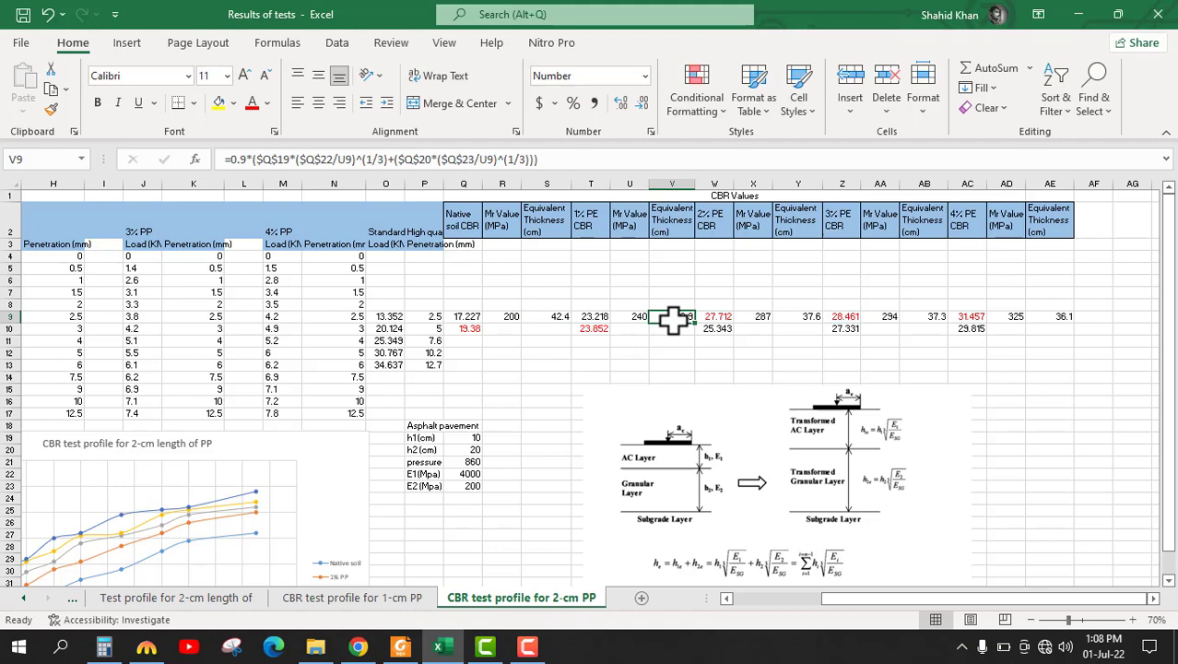
{"action": "left_click", "coordinate": [813, 315]}
{"action": "type", "text": "=0.9*($Q$19*($Q$22/X9)^(1/3)+($Q$20*($Q$23/X9)^(1/3)))"}
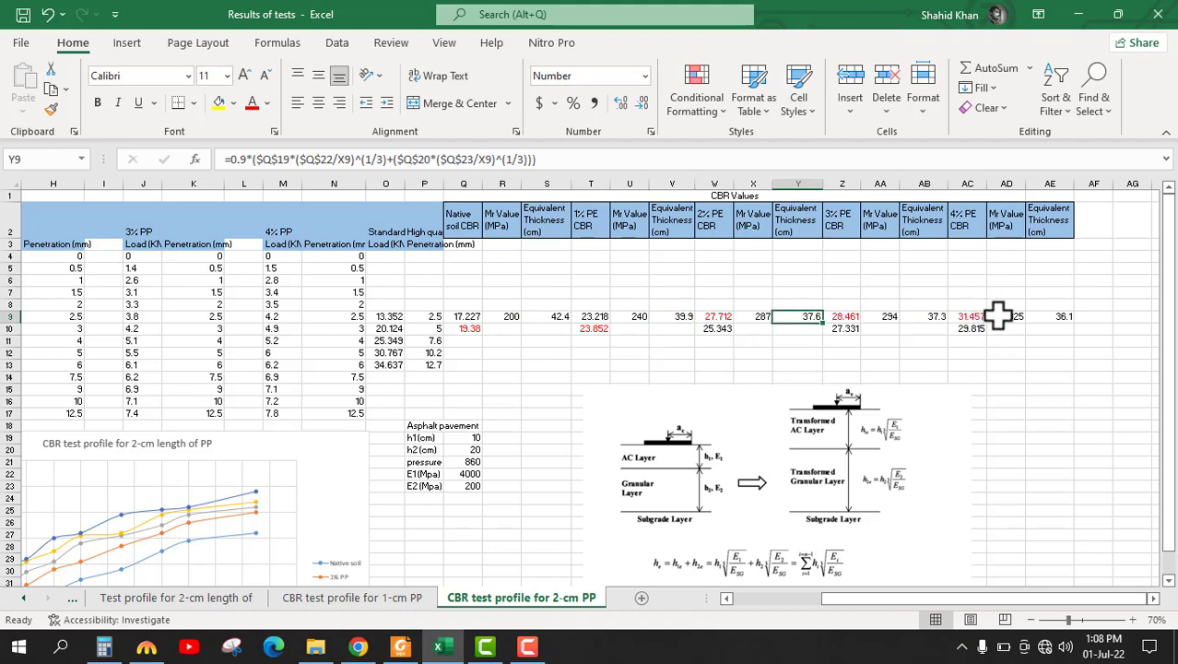
{"action": "left_click", "coordinate": [927, 317]}
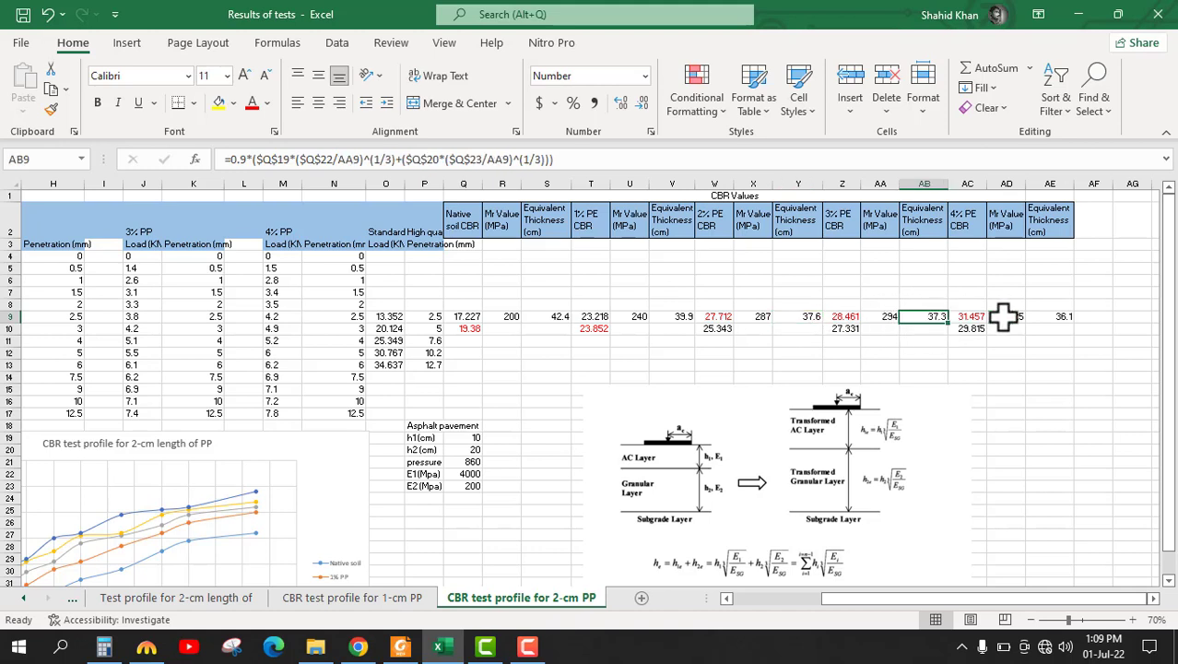
{"action": "left_click", "coordinate": [1051, 316]}
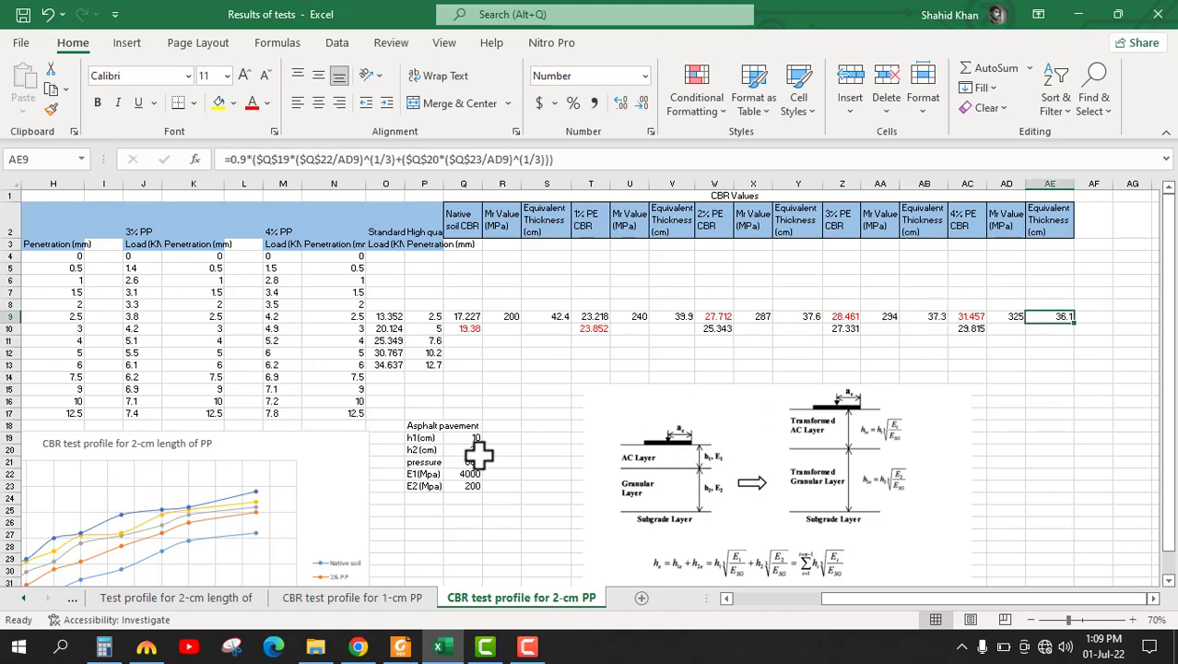
{"action": "left_click", "coordinate": [72, 598]}
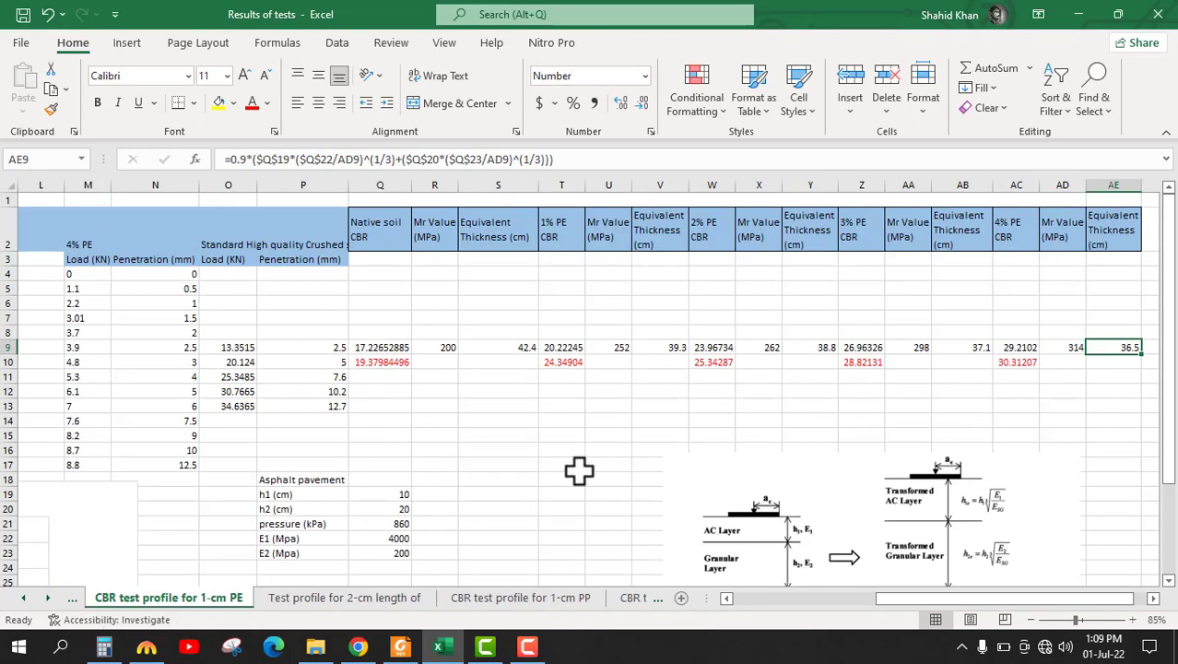